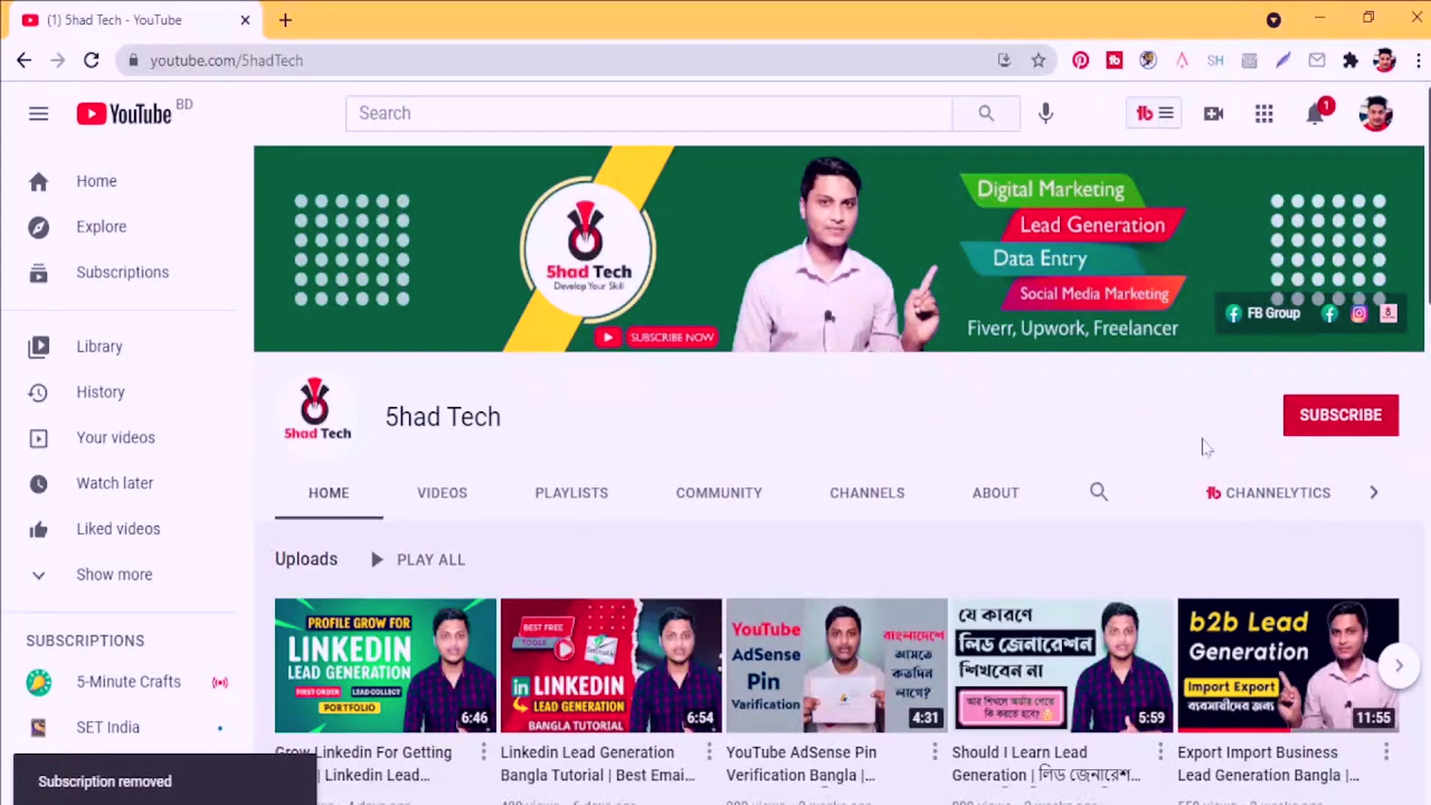
# Subscribe to the 5had Tech channel and set its notifications to All
pyautogui.click(1317, 424)
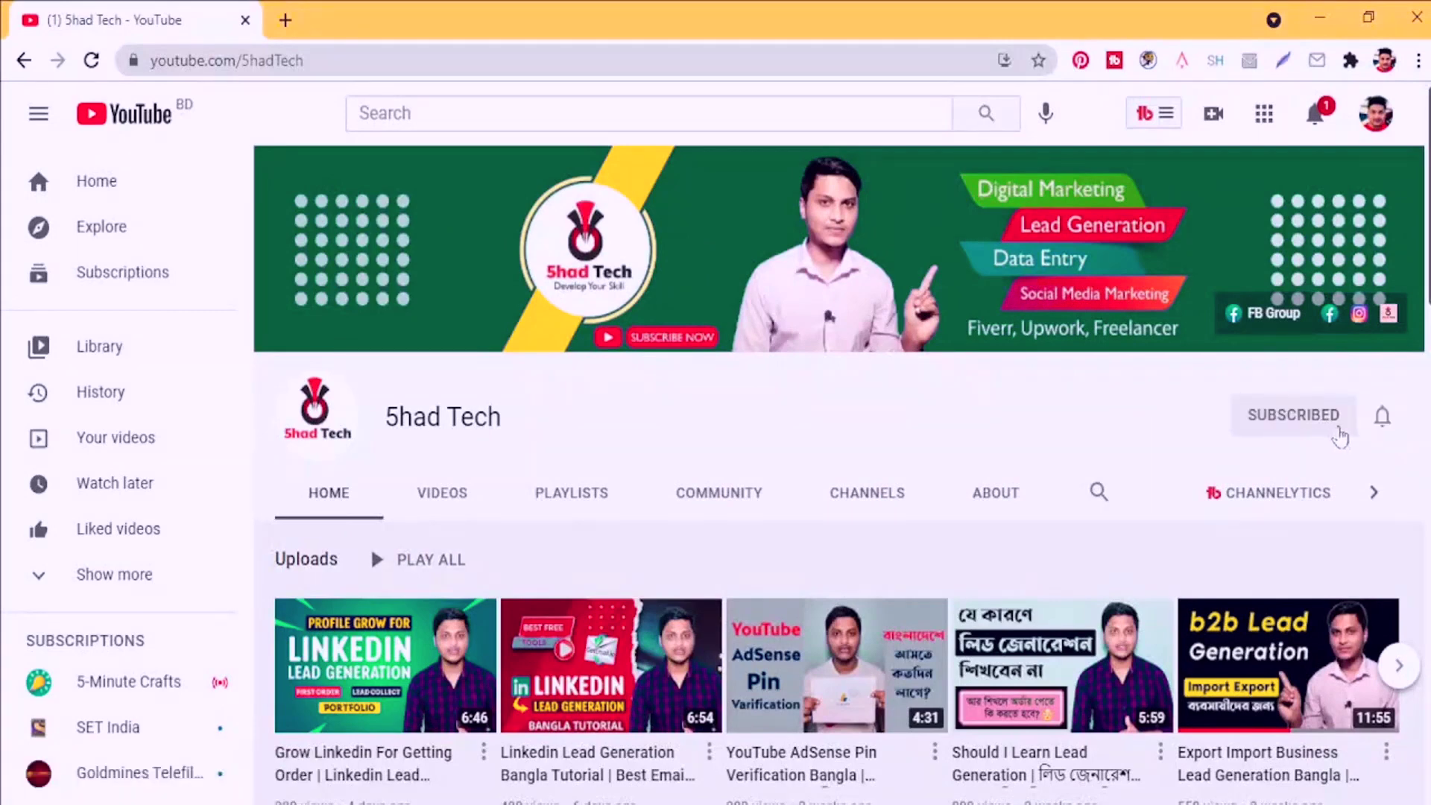
pyautogui.click(1382, 420)
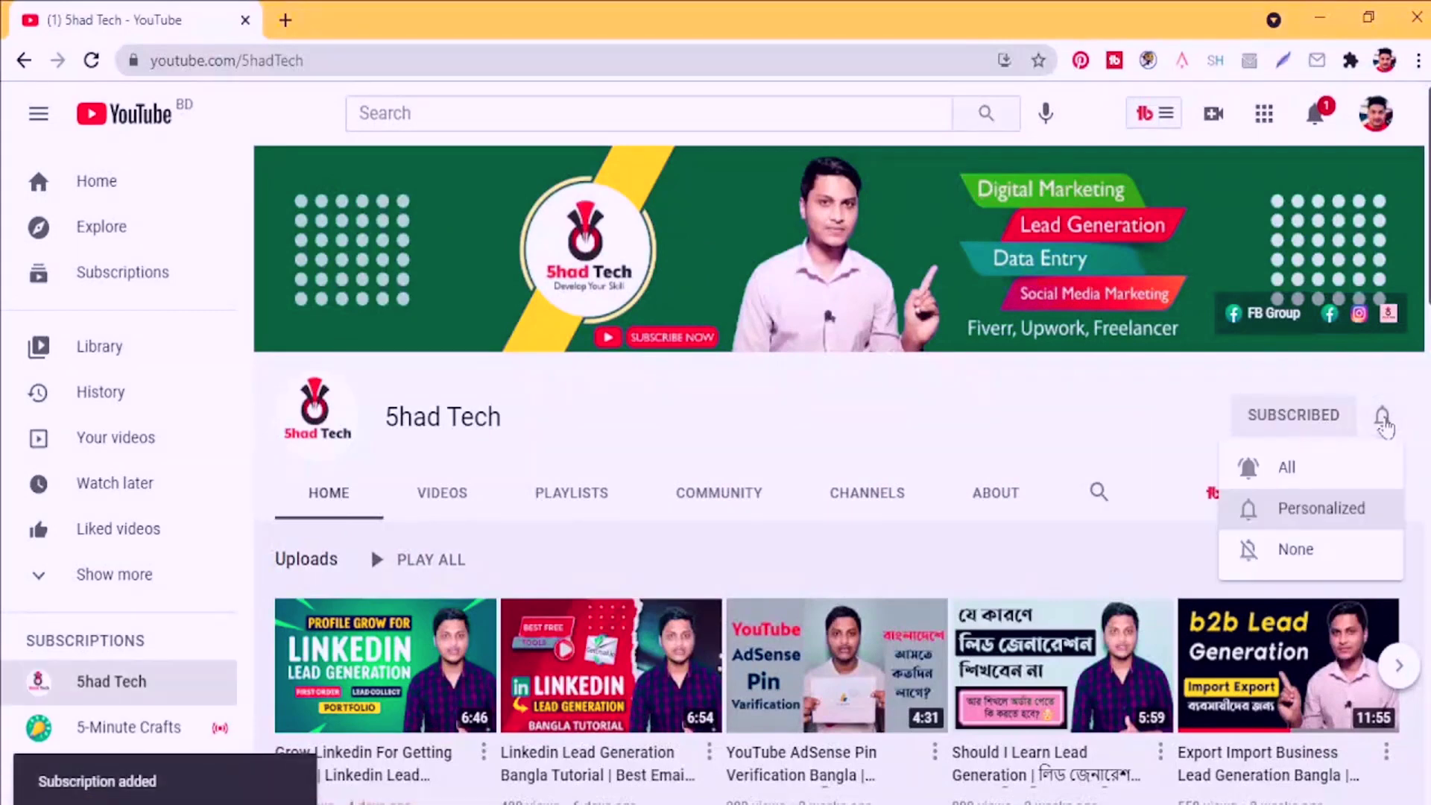
pyautogui.click(1291, 469)
# Look through the video sections on the channel's home page, from Uploads to Email Marketing, and return to the channel banner
pyautogui.scroll(-2, 783, 429)
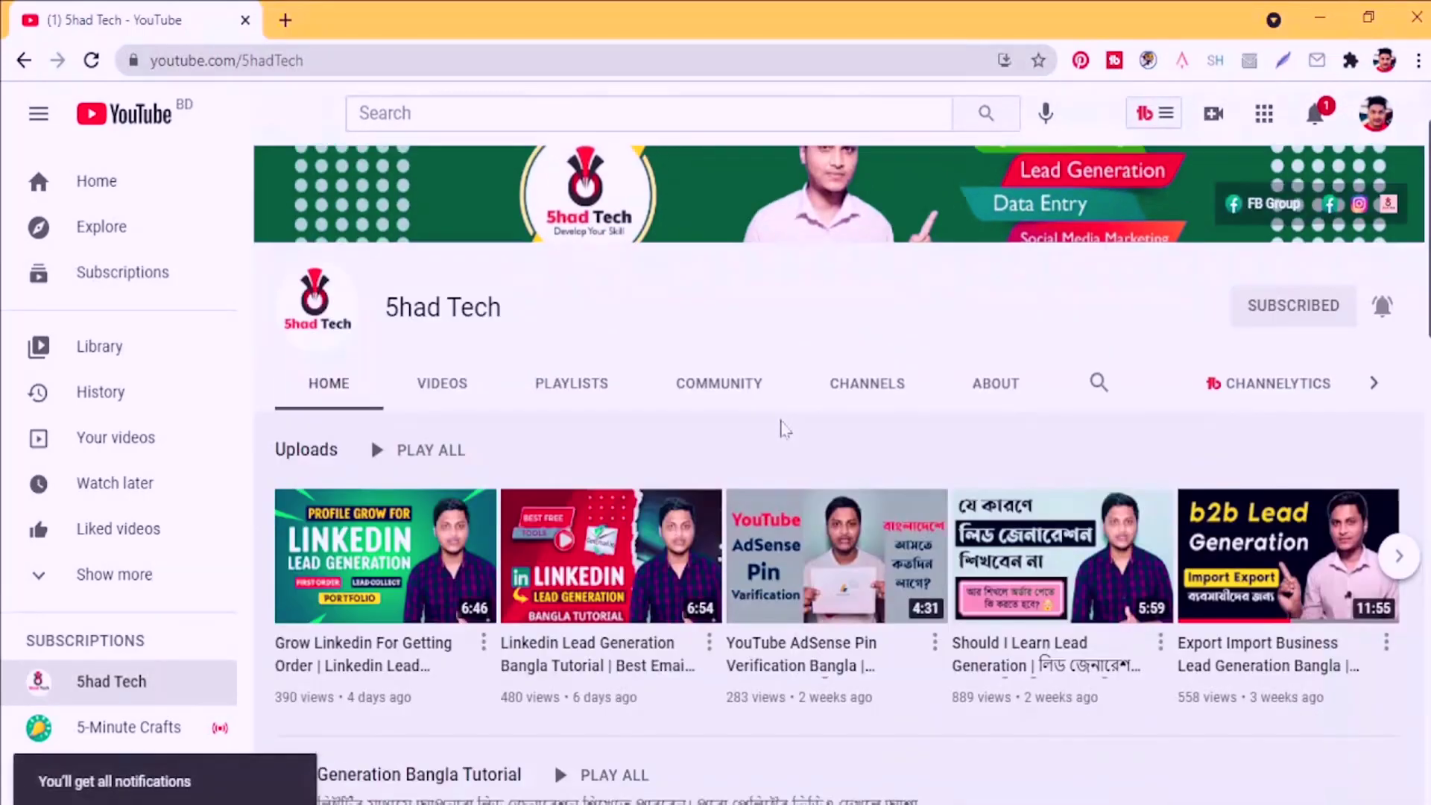
pyautogui.scroll(-2, 784, 429)
pyautogui.scroll(-3, 784, 429)
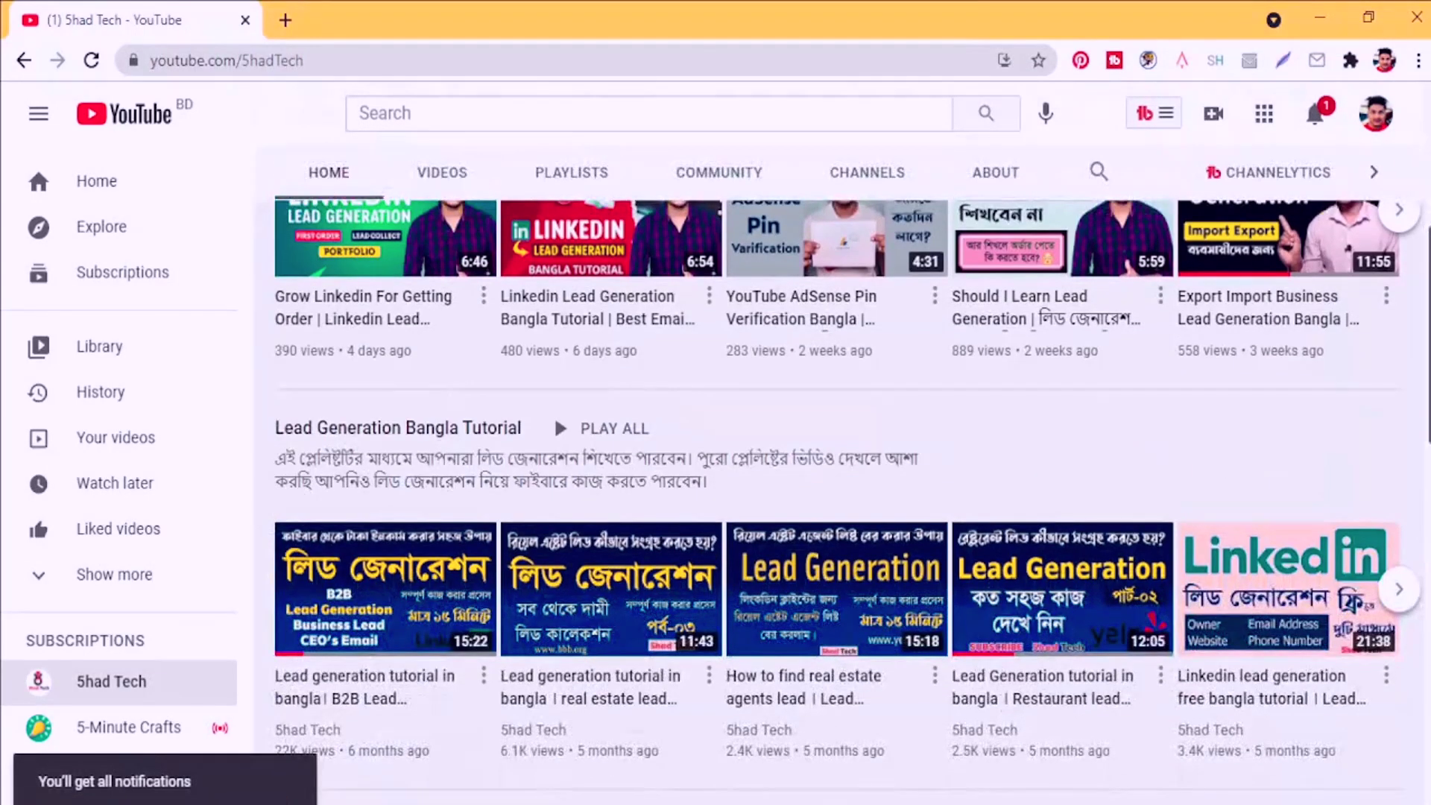
pyautogui.scroll(-7, 321, 514)
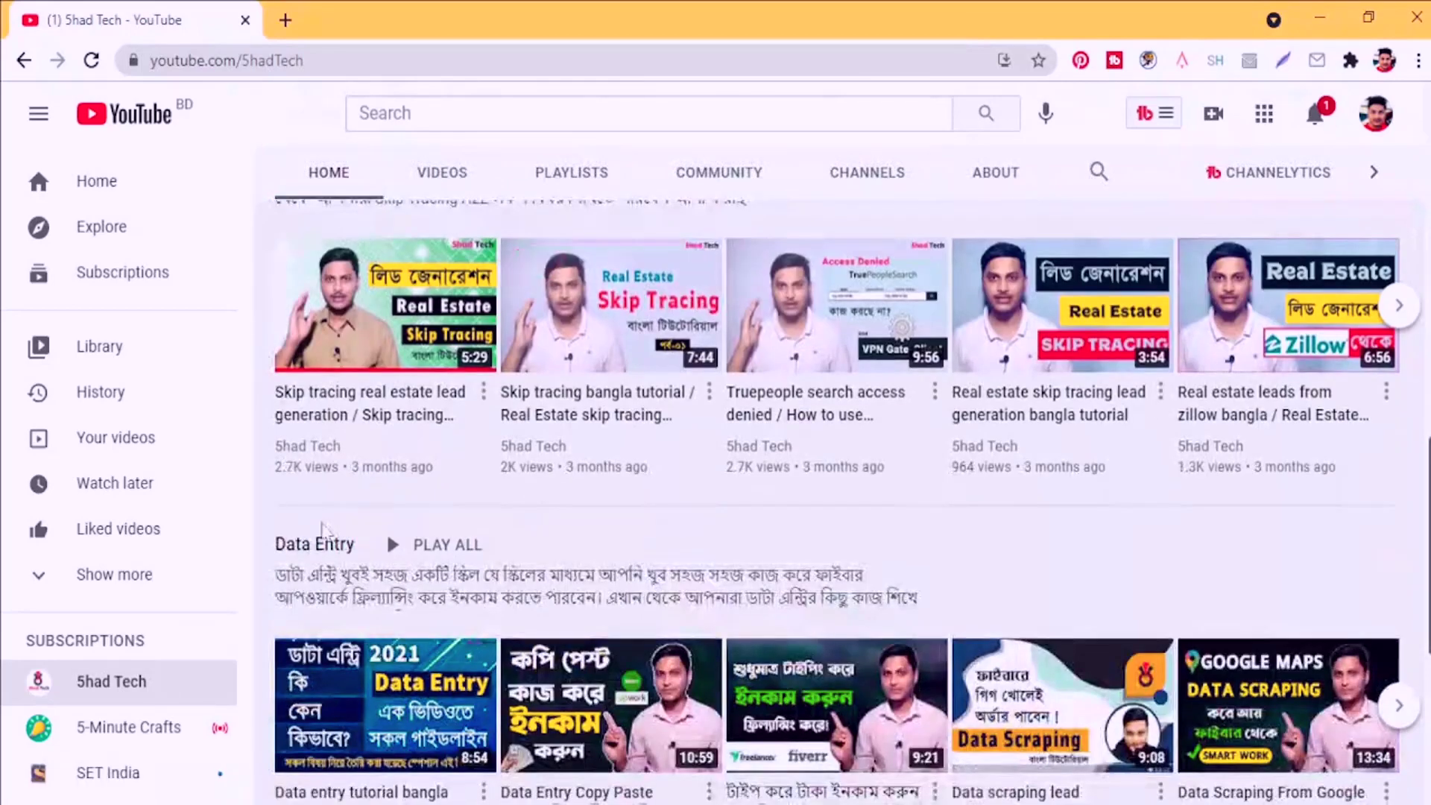
pyautogui.scroll(-6, 322, 529)
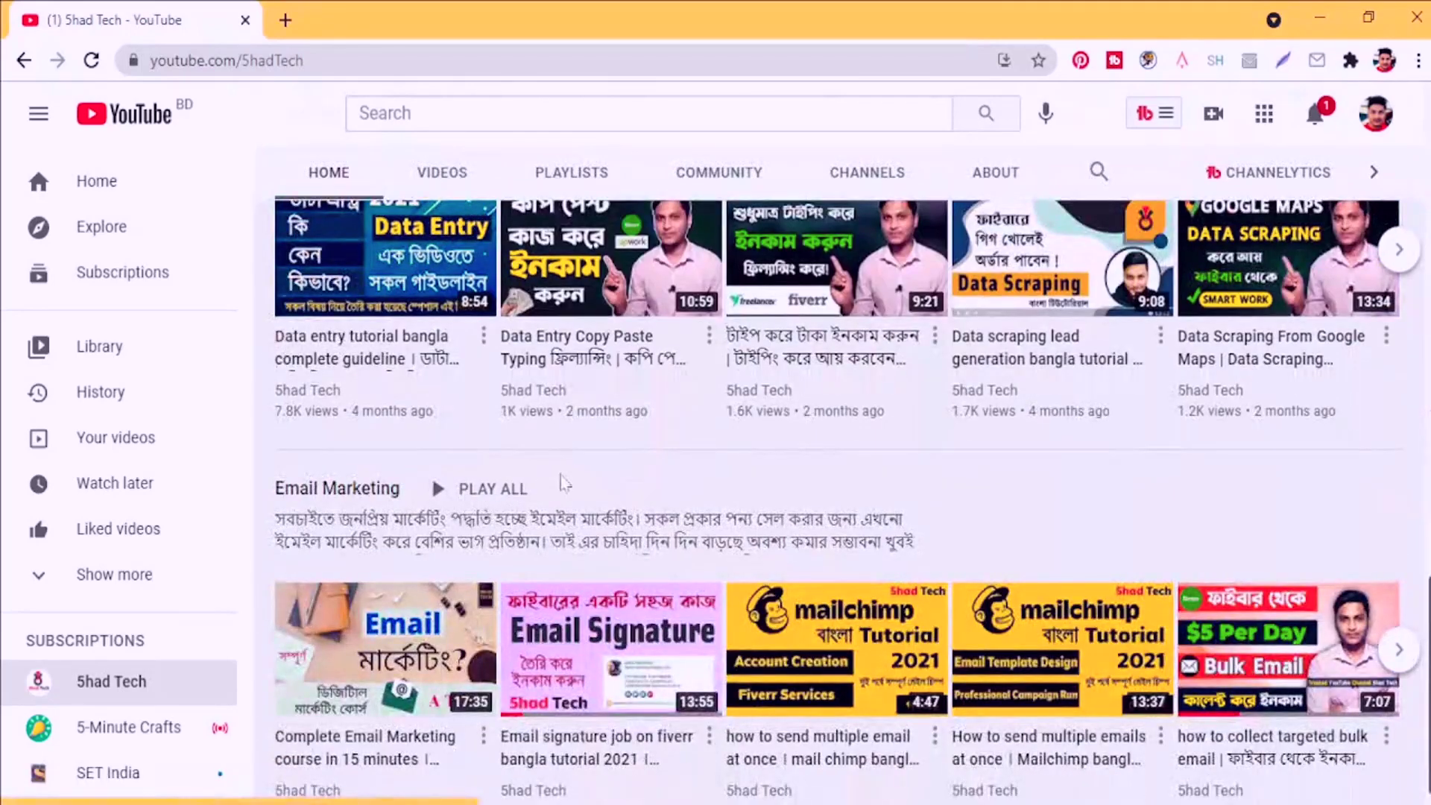
pyautogui.scroll(-1, 569, 479)
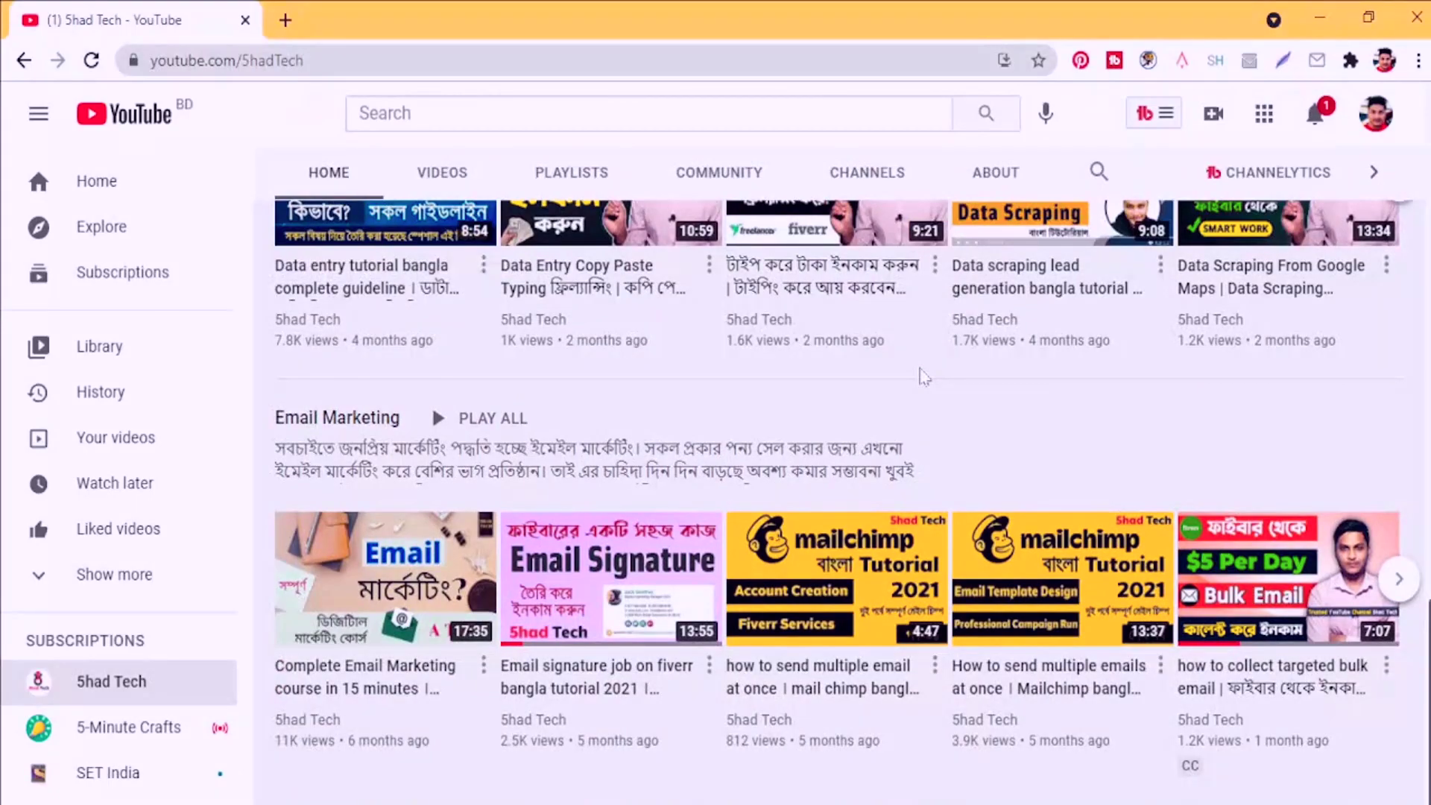
pyautogui.scroll(15, 924, 376)
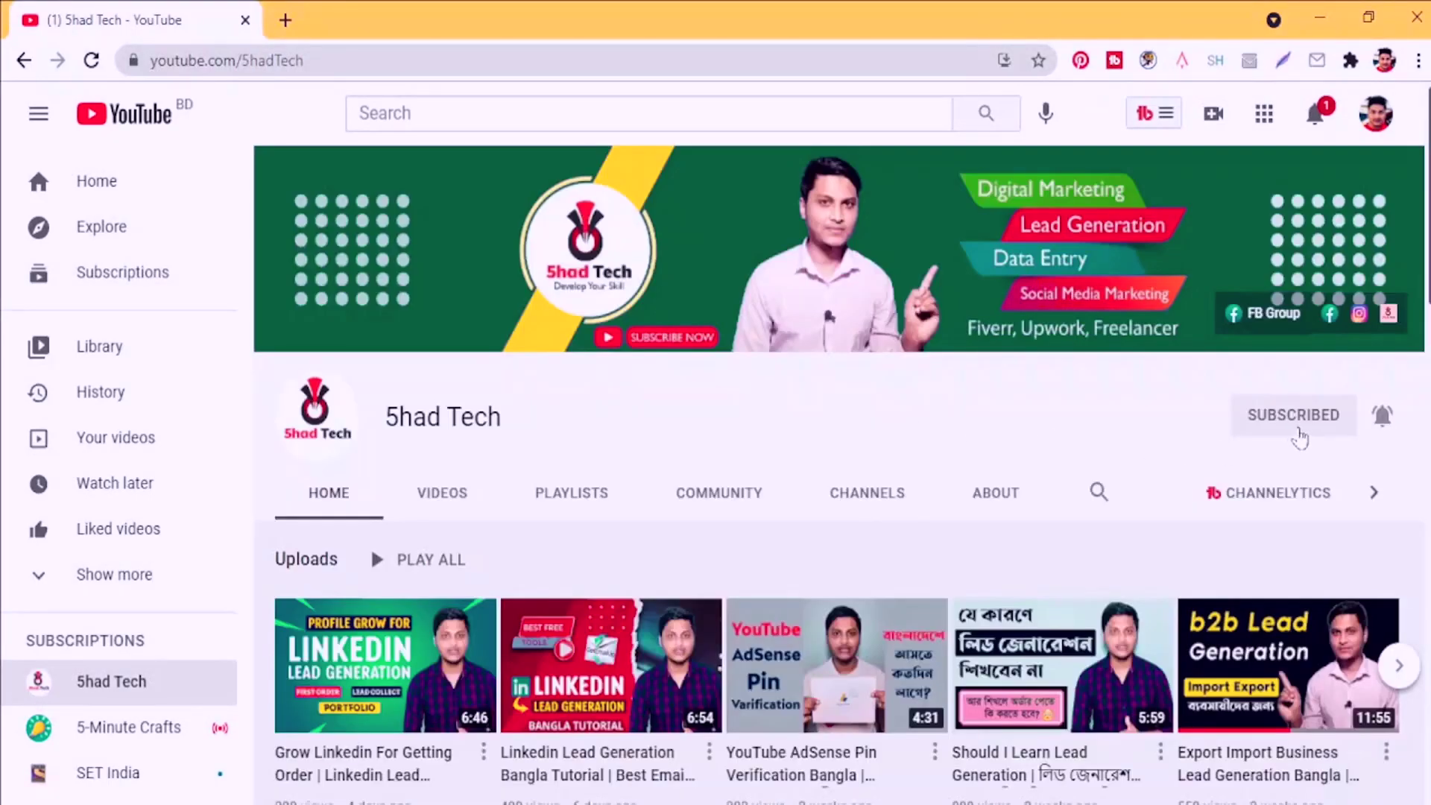
# Search Google for "name 2 email" in a new tab and open the Name2Email Chrome Web Store page in a separate tab
pyautogui.hotkey('ctrl', 't')
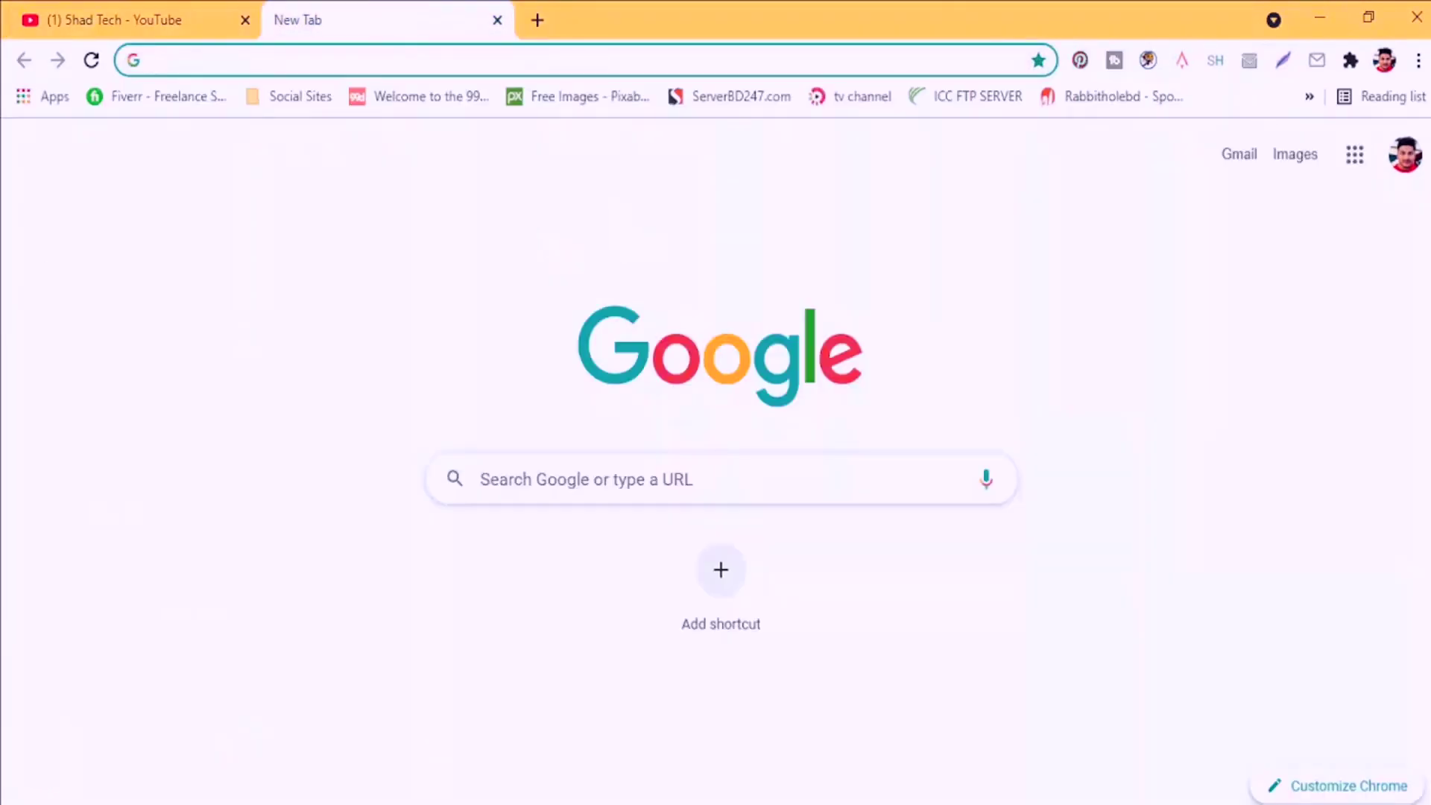
pyautogui.write('name')
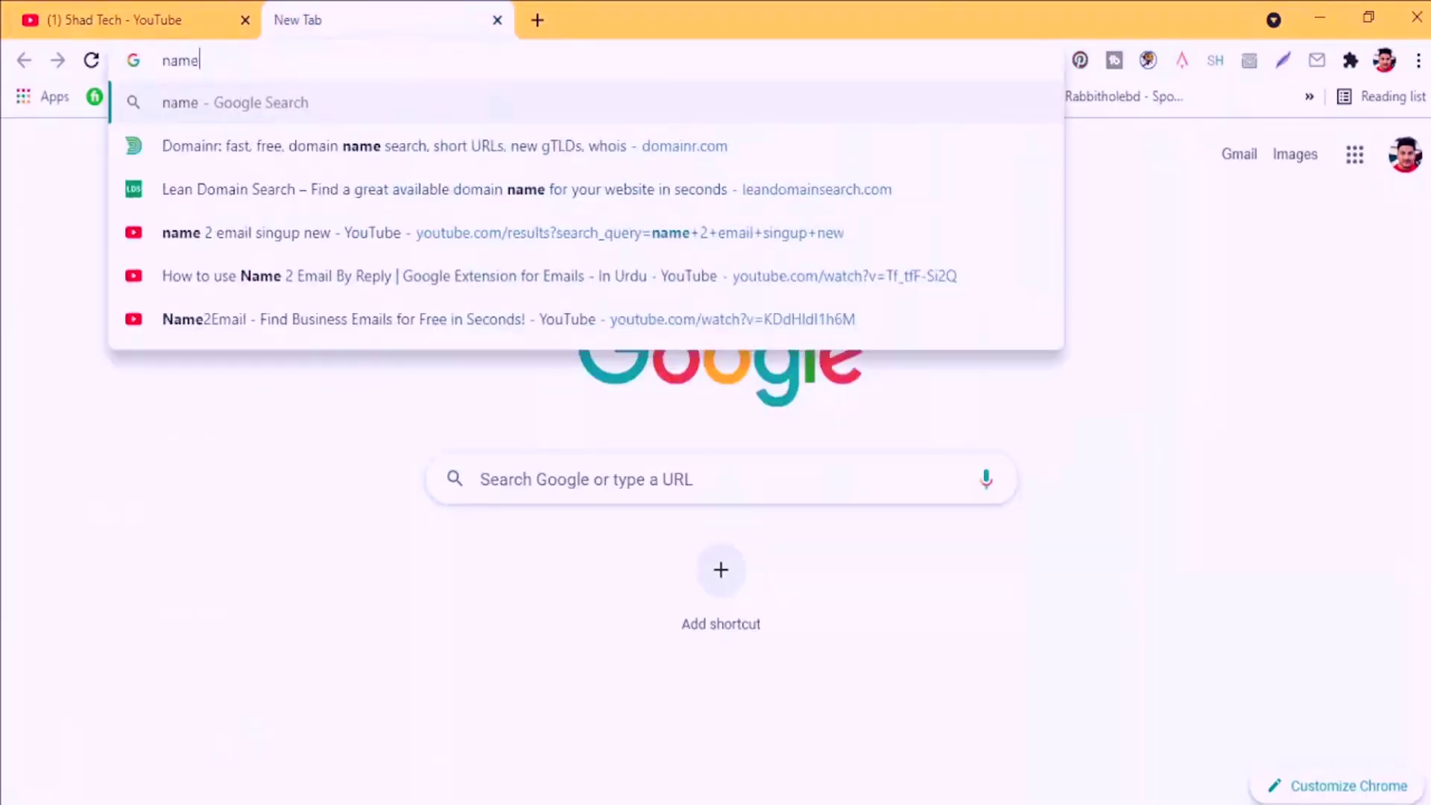
pyautogui.write(' 2 ')
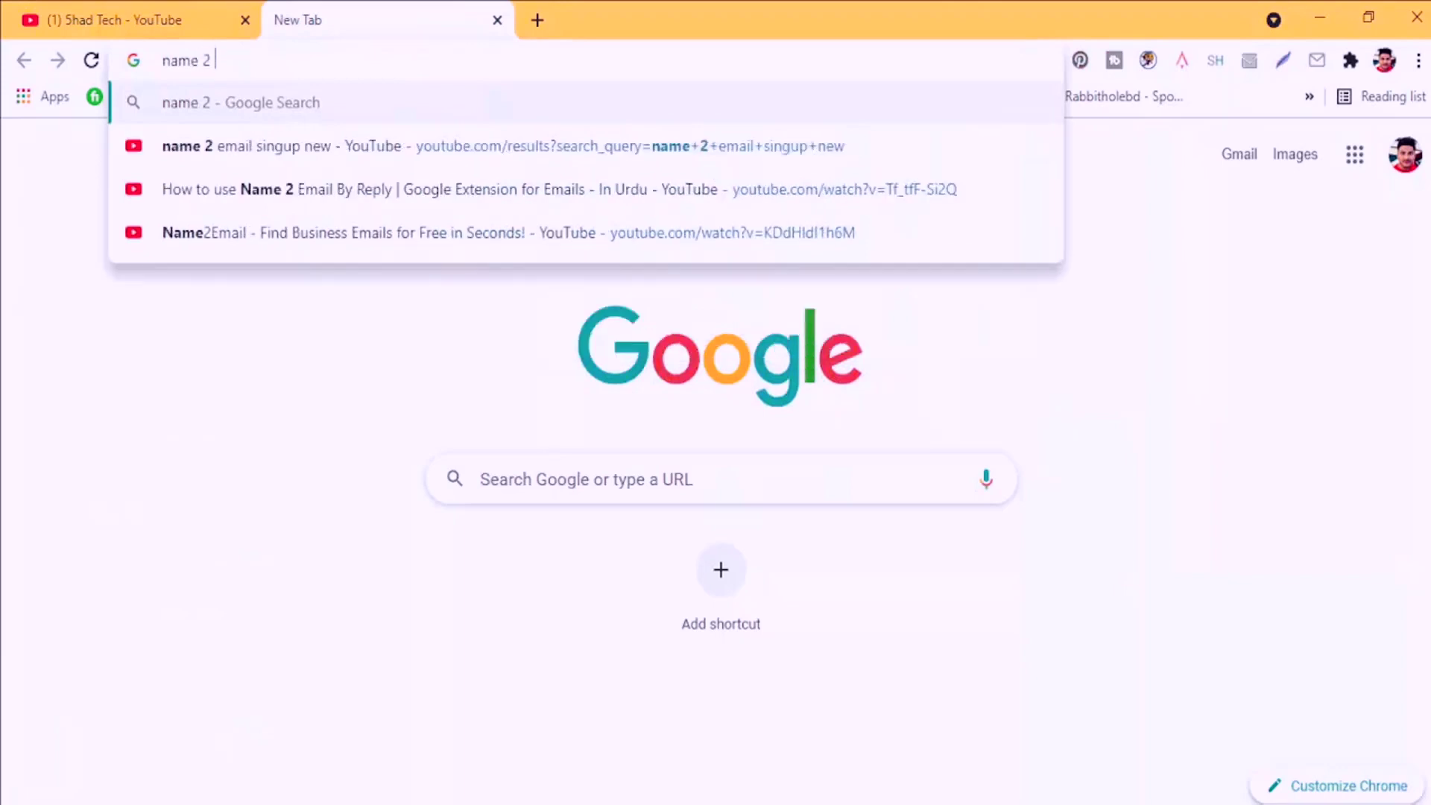
pyautogui.write('email')
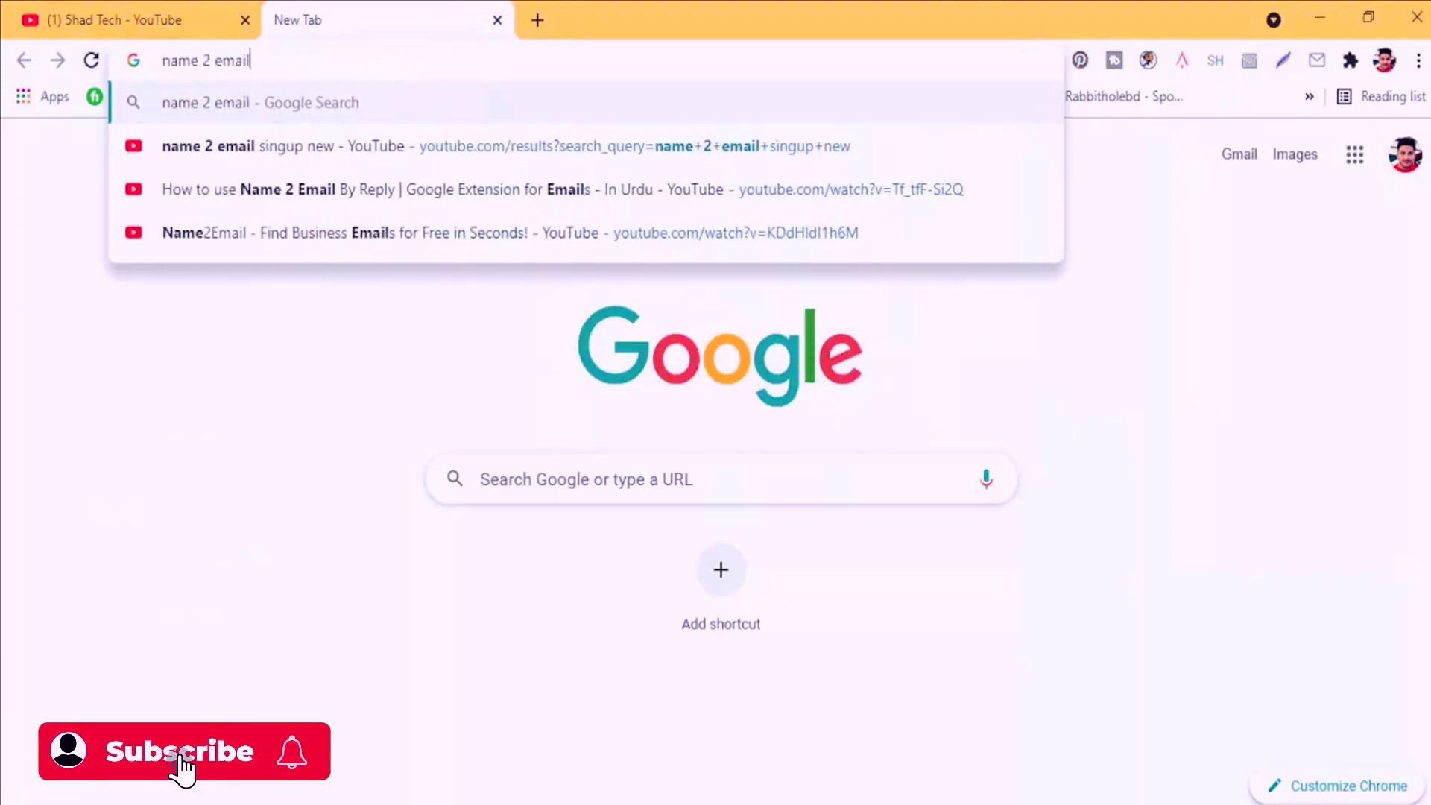
pyautogui.press('Return')
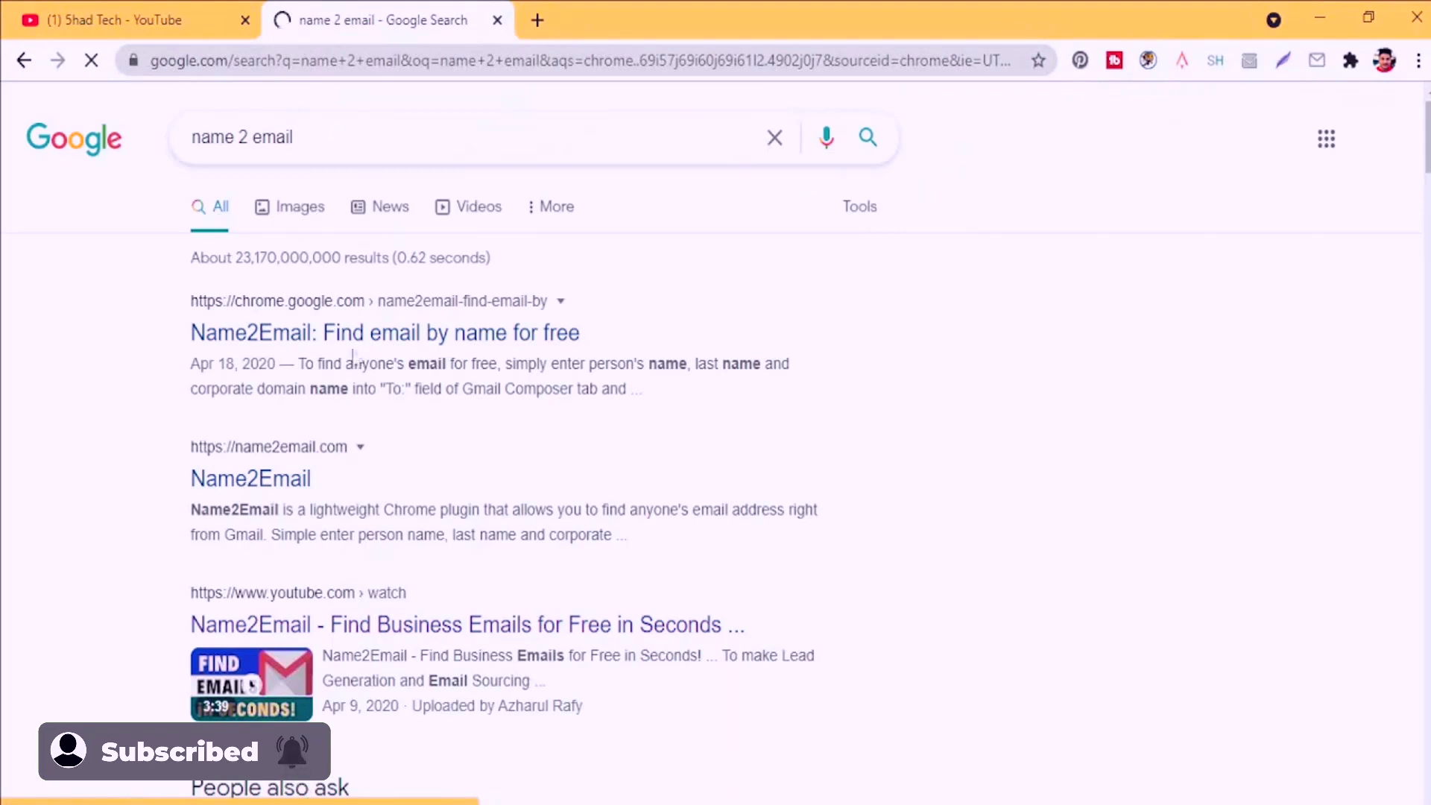
pyautogui.keyDown('ctrl'); pyautogui.click(333, 347); pyautogui.keyUp('ctrl')
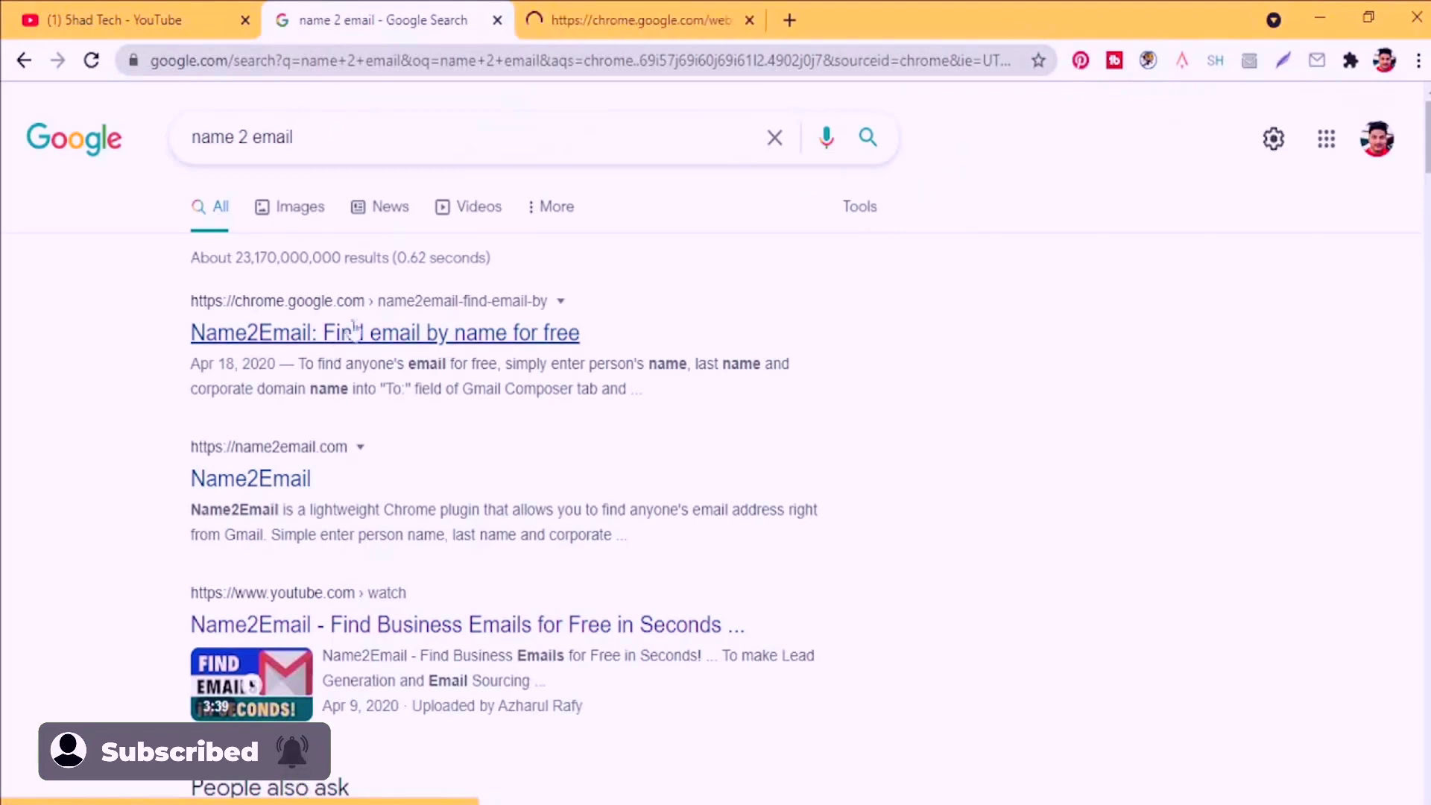
pyautogui.hotkey('ctrl', 'Tab')
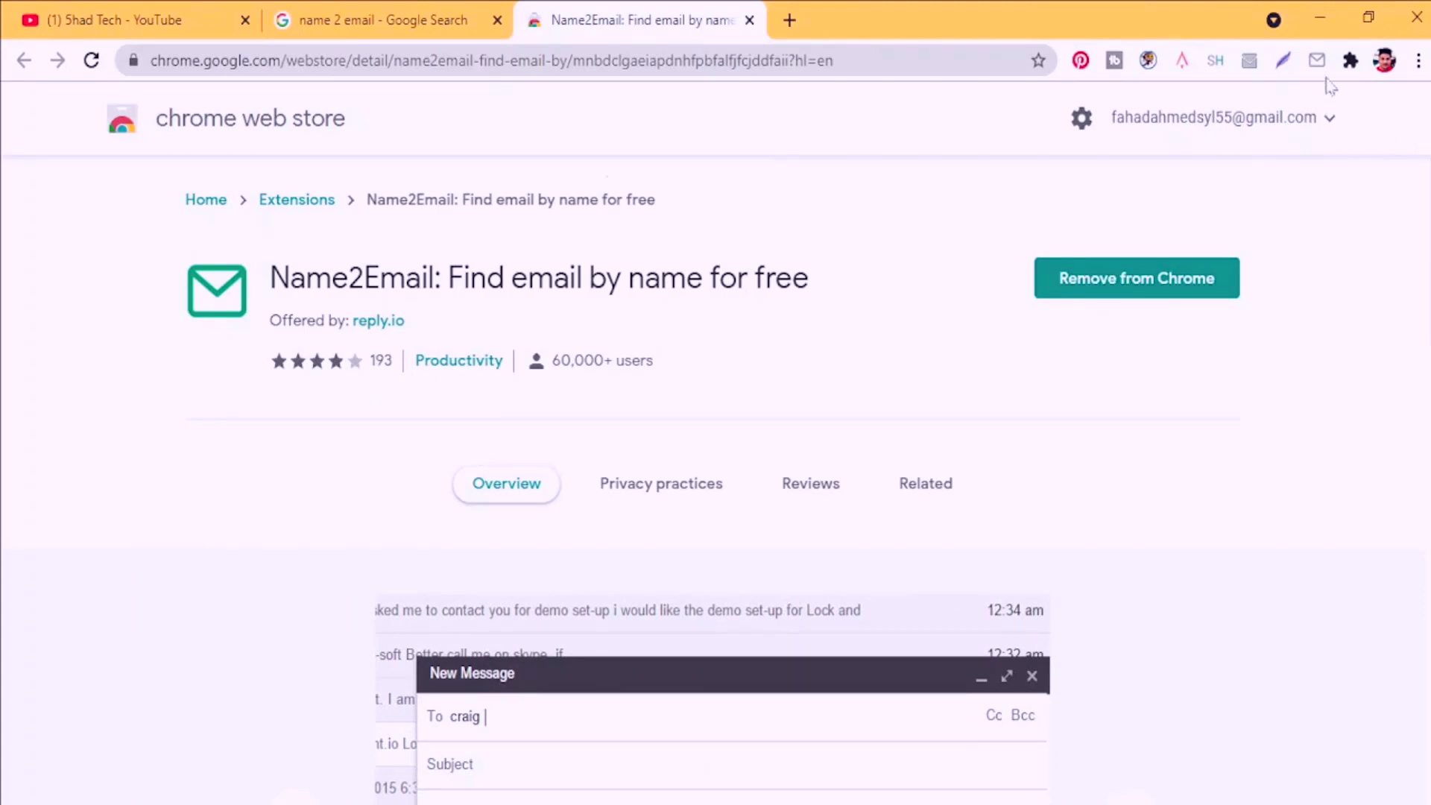
# Check the installed extensions list for Name2Email and close the "name 2 email" Google search tab
pyautogui.click(1350, 61)
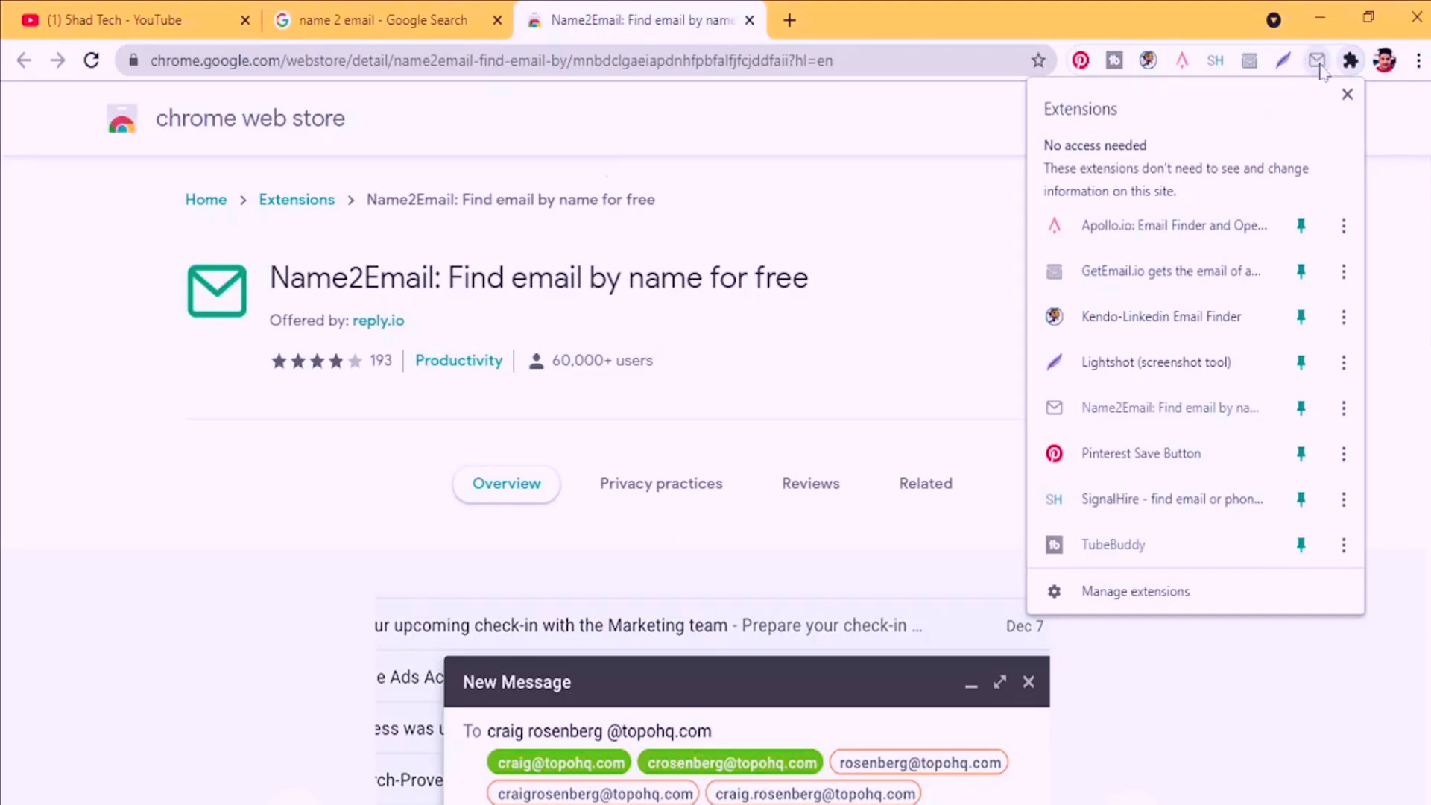
pyautogui.click(1346, 94)
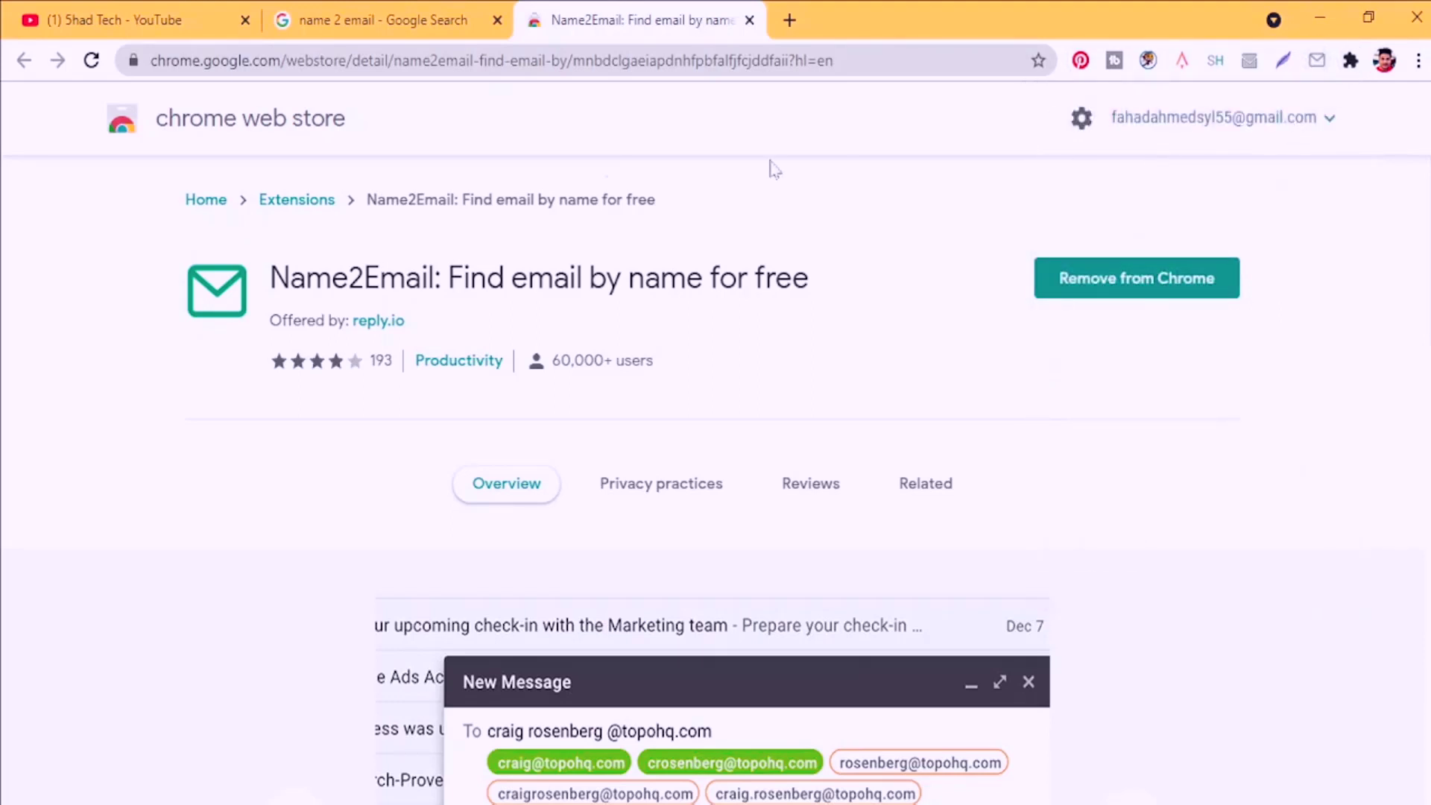
pyautogui.click(447, 20)
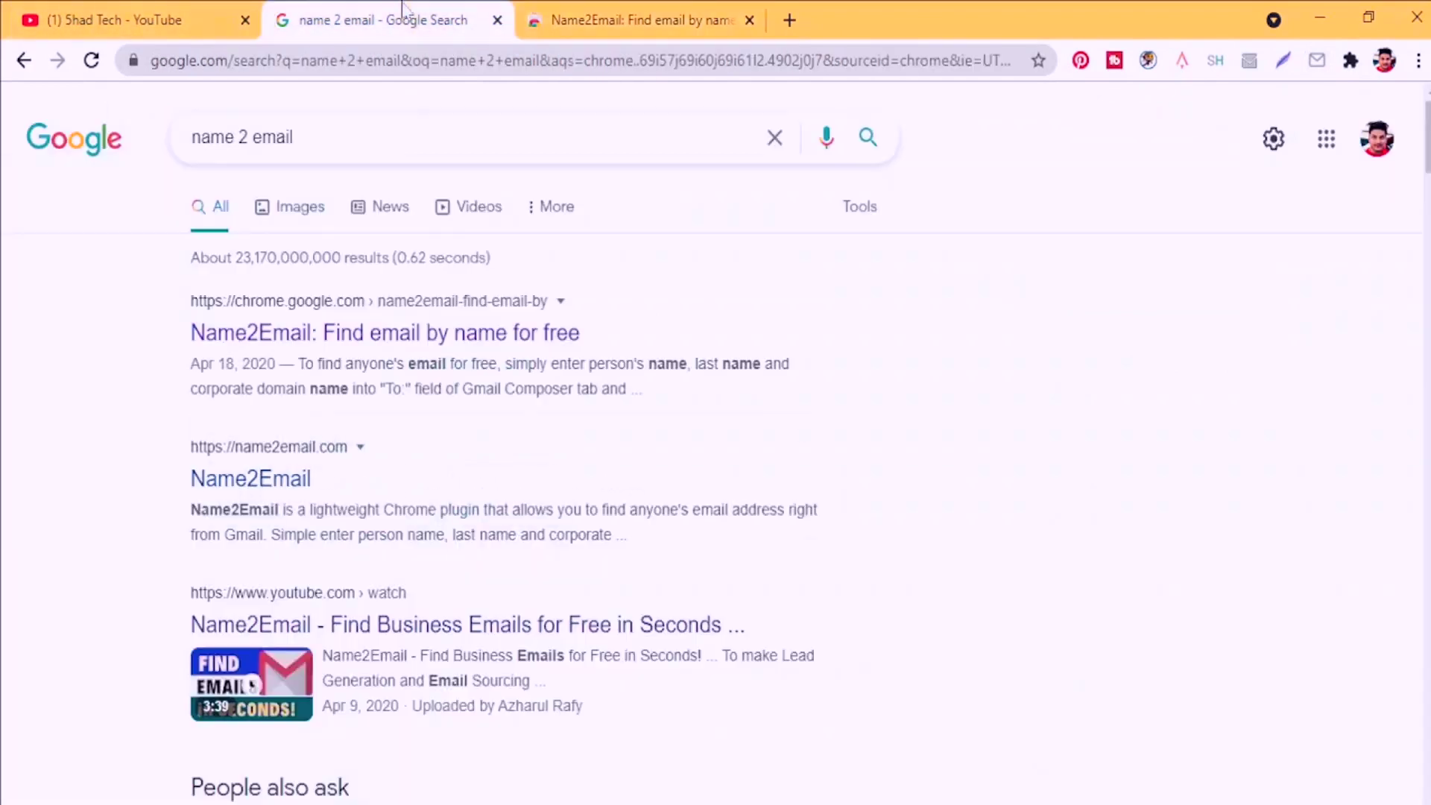
pyautogui.click(497, 20)
# Search Google for "gmail" in place of the web store page and open Gmail from the results
pyautogui.click(403, 61)
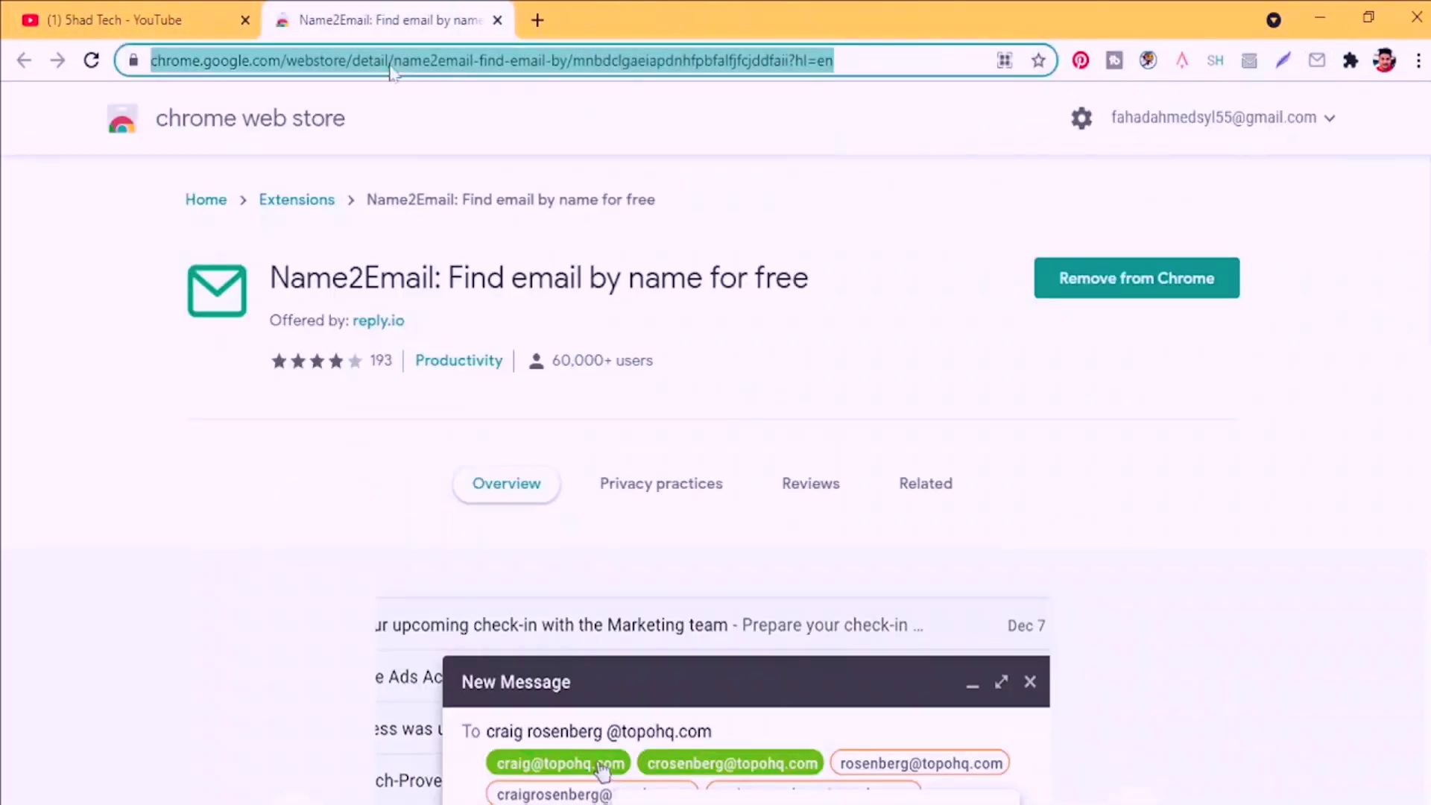
pyautogui.write('gamai')
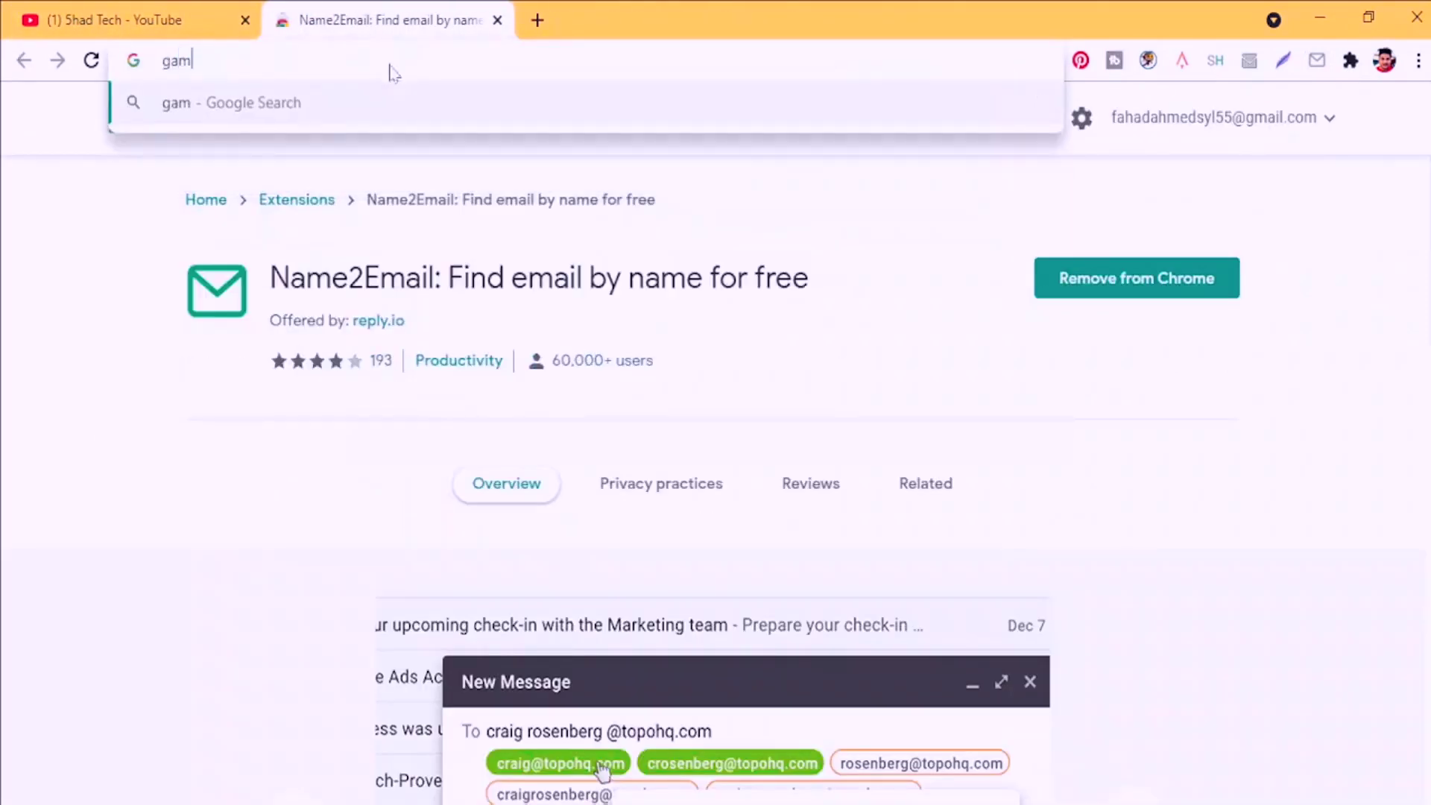
pyautogui.press('BackSpace')
pyautogui.press('BackSpace')
pyautogui.press('BackSpace')
pyautogui.press('BackSpace')
pyautogui.press('BackSpace')
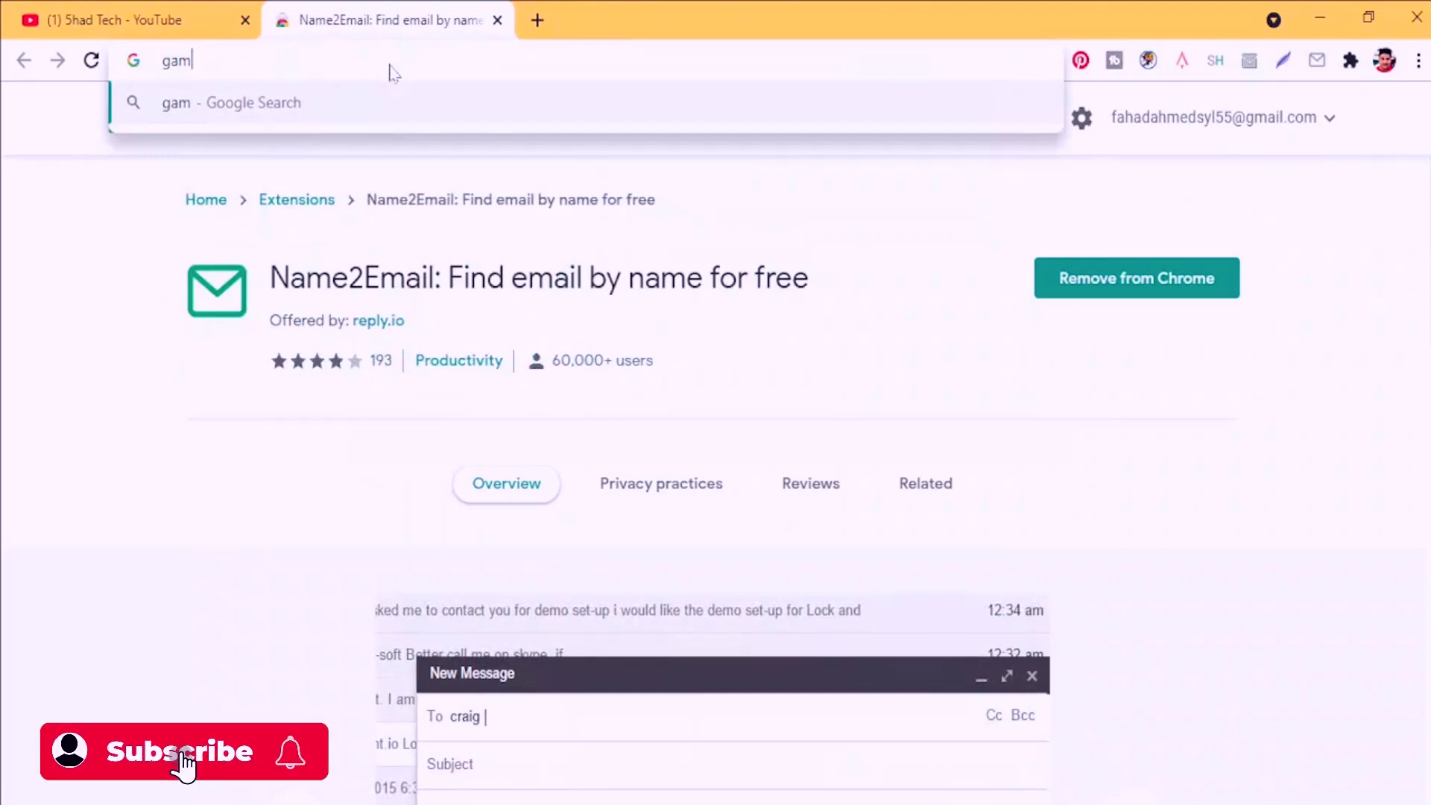
pyautogui.write('gm')
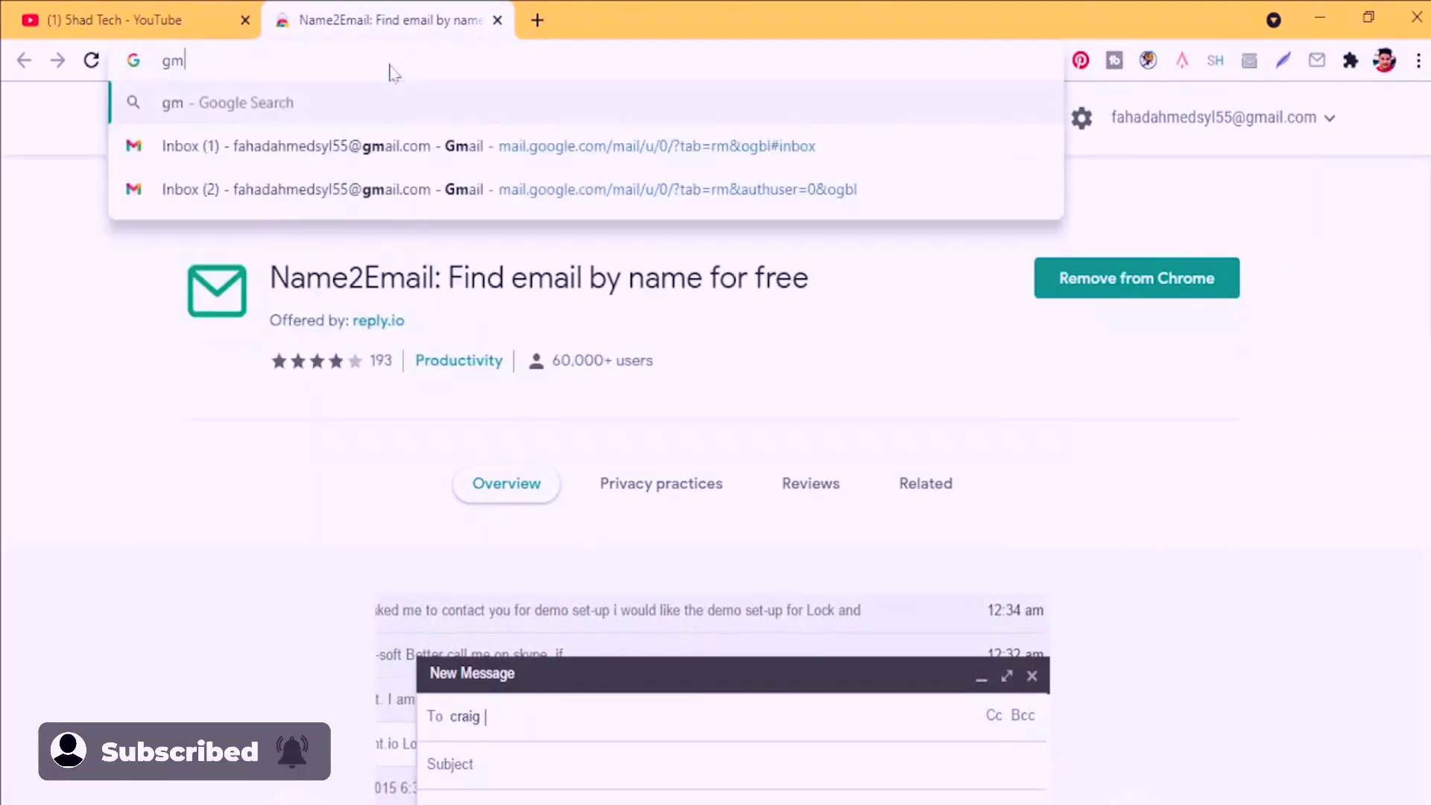
pyautogui.write('ail')
pyautogui.press('Return')
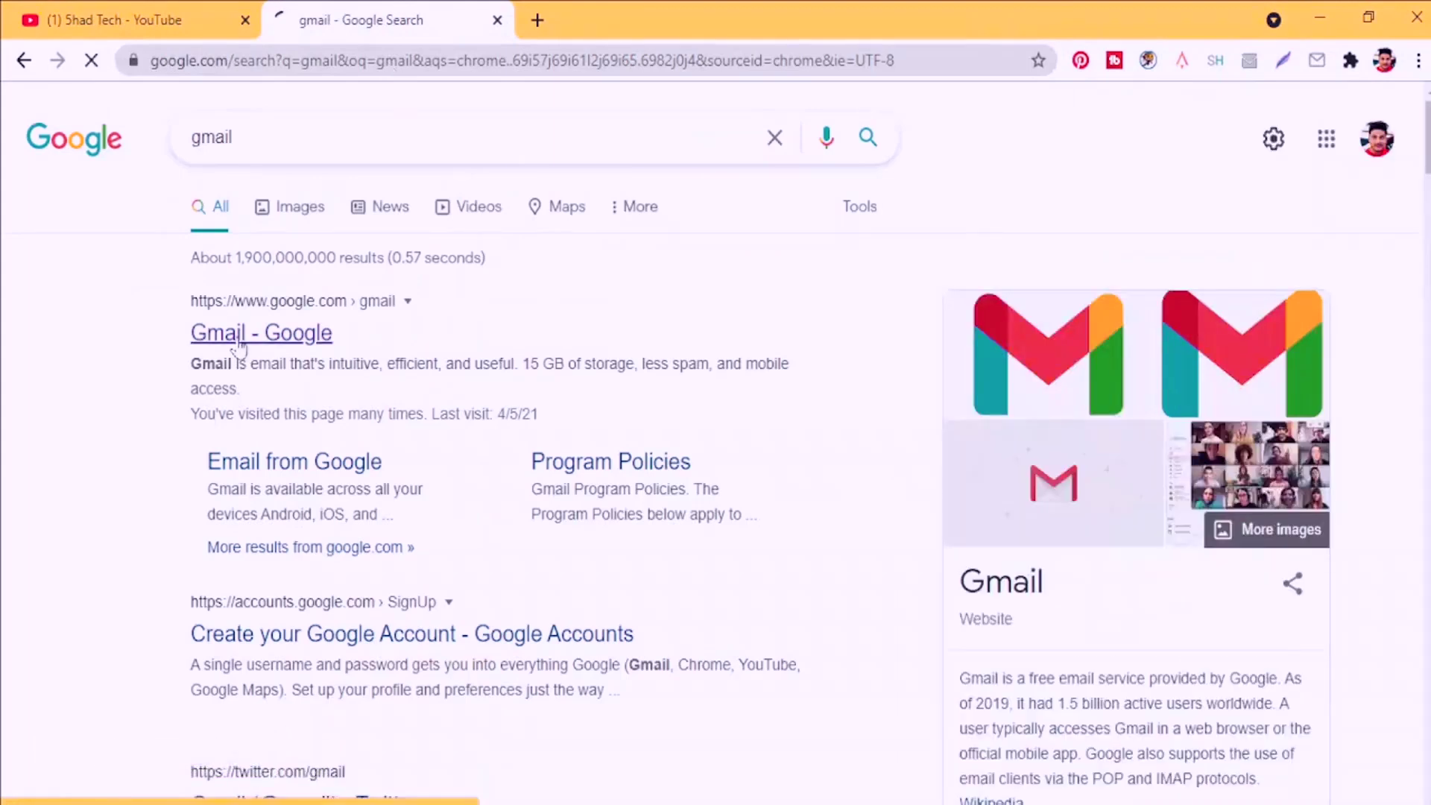
pyautogui.click(238, 336)
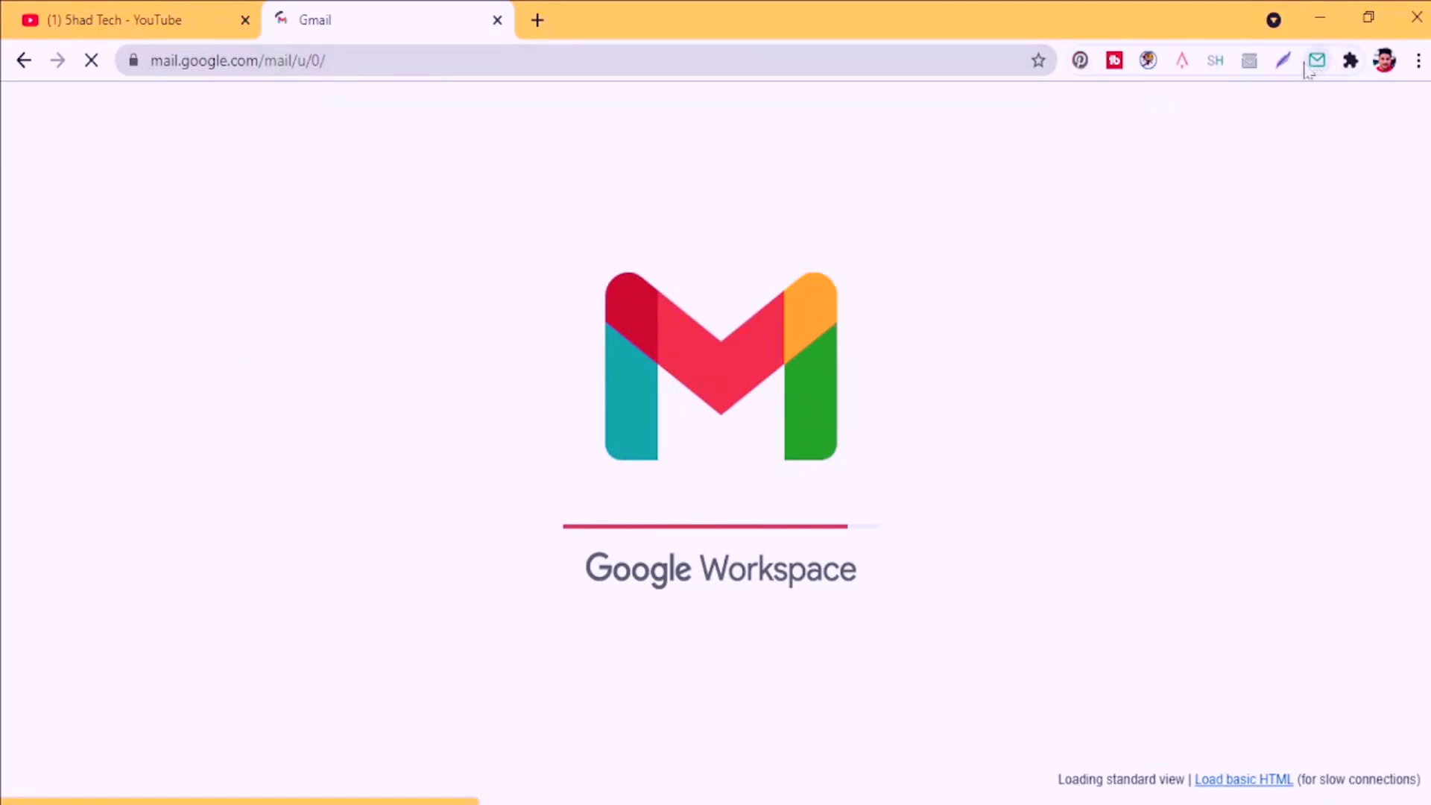
# Open the Reply website from the Name2Email extension and close the leftover blank tab
pyautogui.click(537, 20)
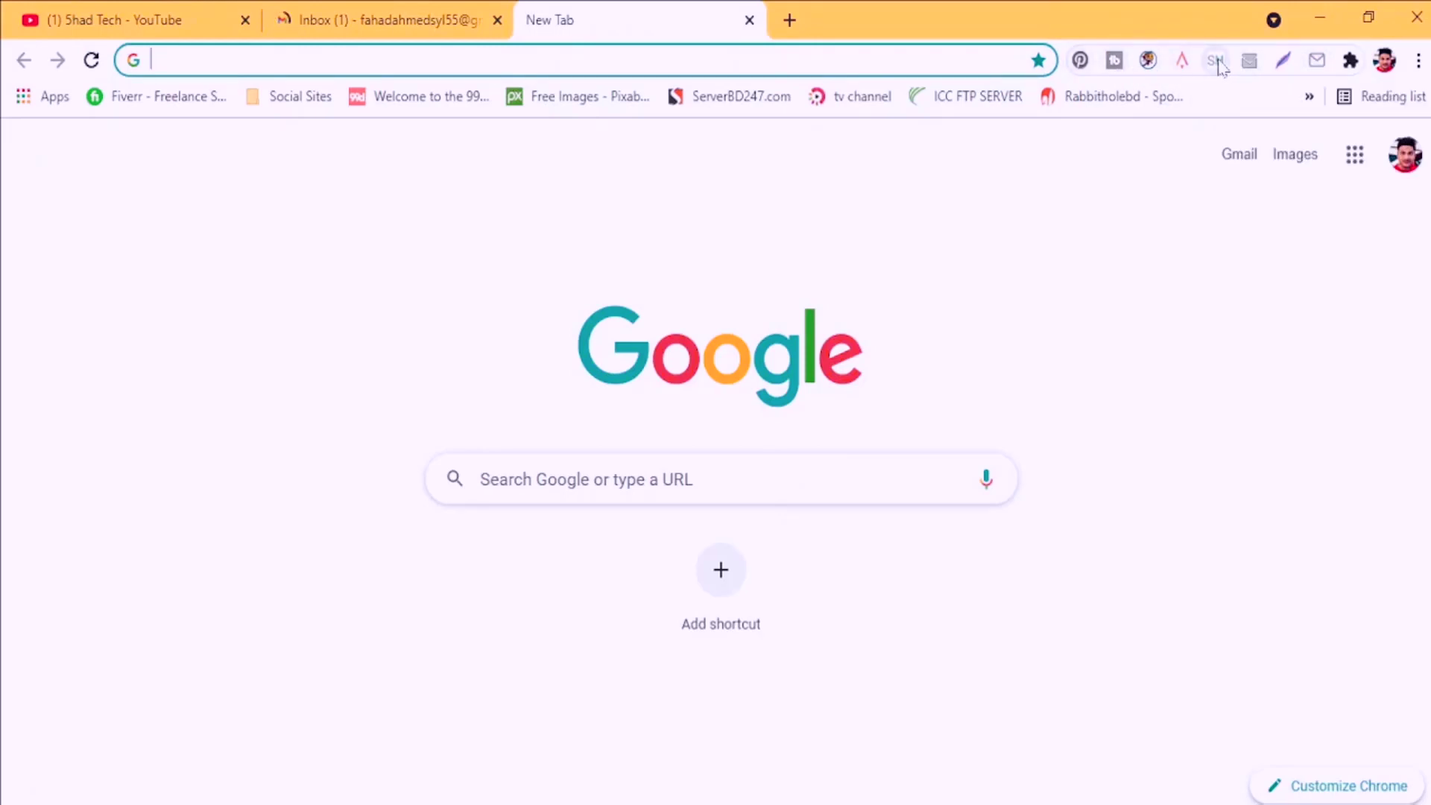
pyautogui.rightClick(1316, 61)
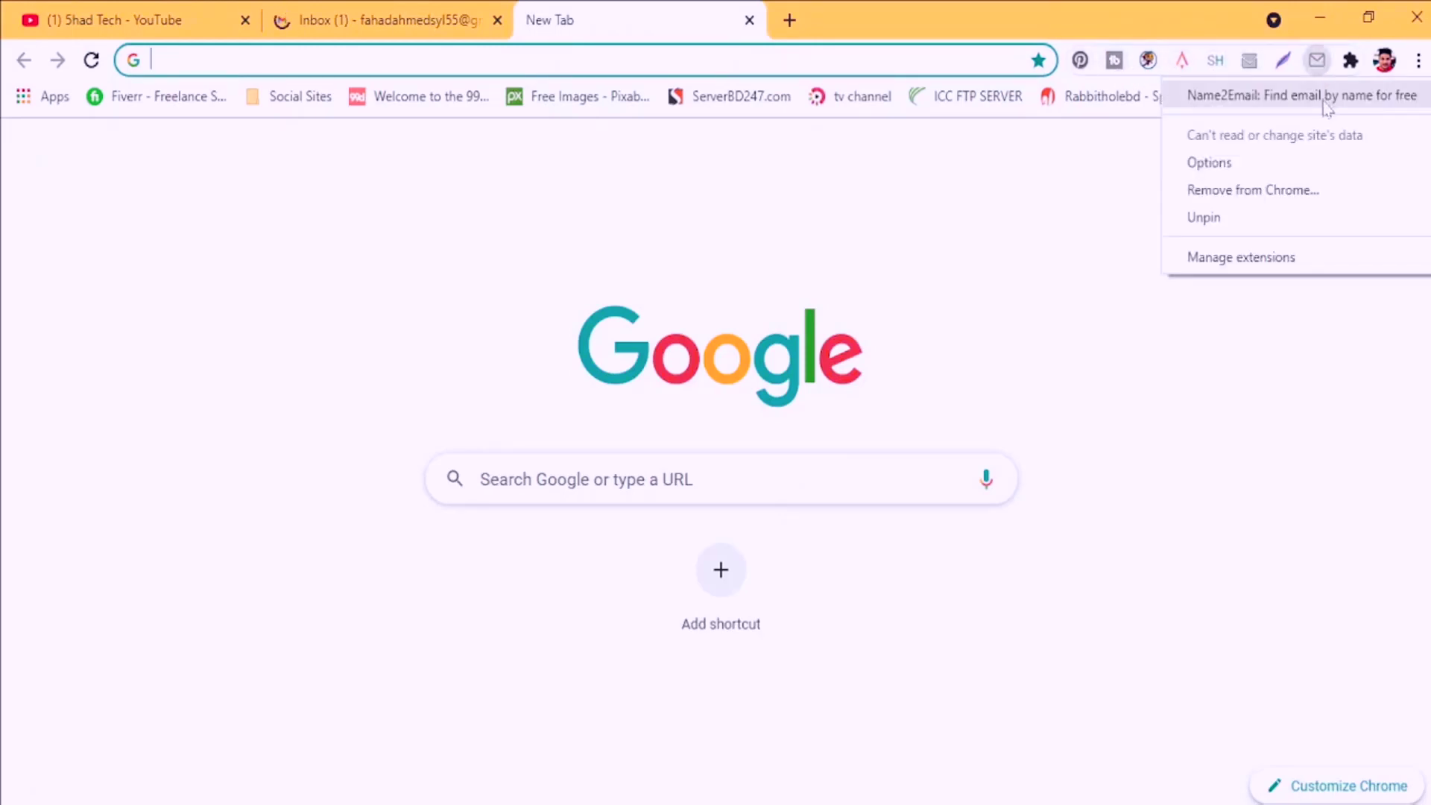
pyautogui.click(1325, 96)
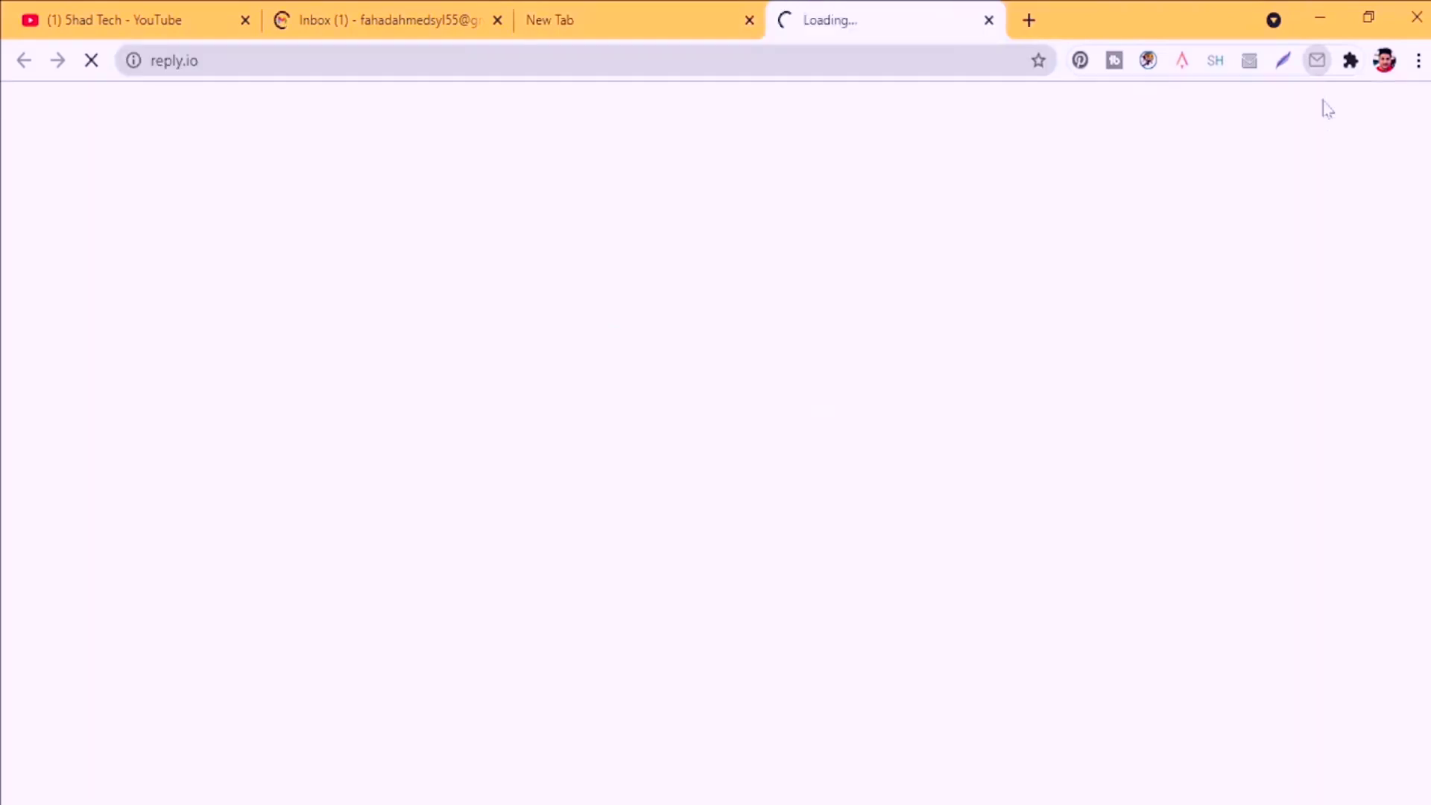
pyautogui.click(706, 14)
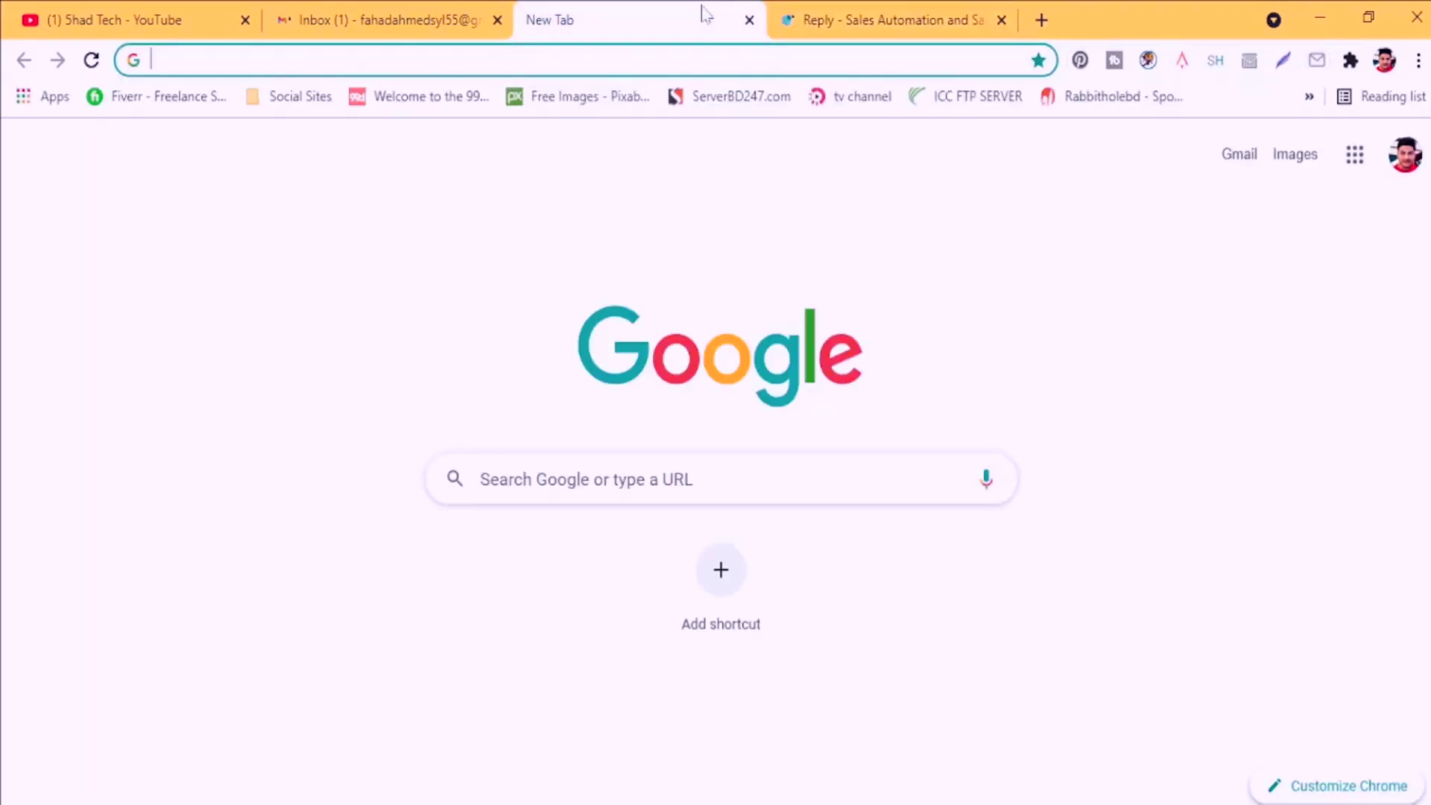
pyautogui.click(749, 20)
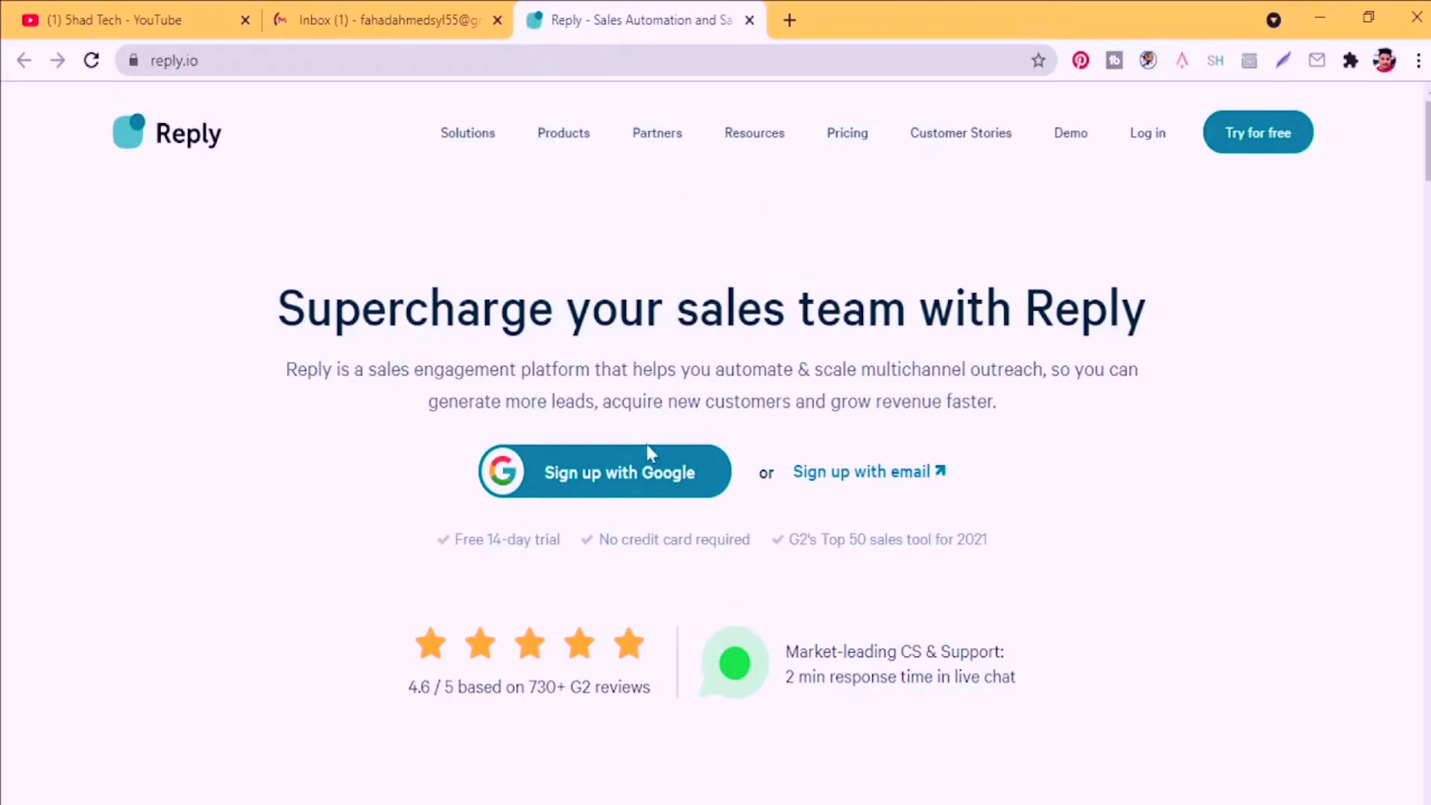
# Try to sign up for Reply with the Google account, and return to the Reply home page
pyautogui.click(573, 478)
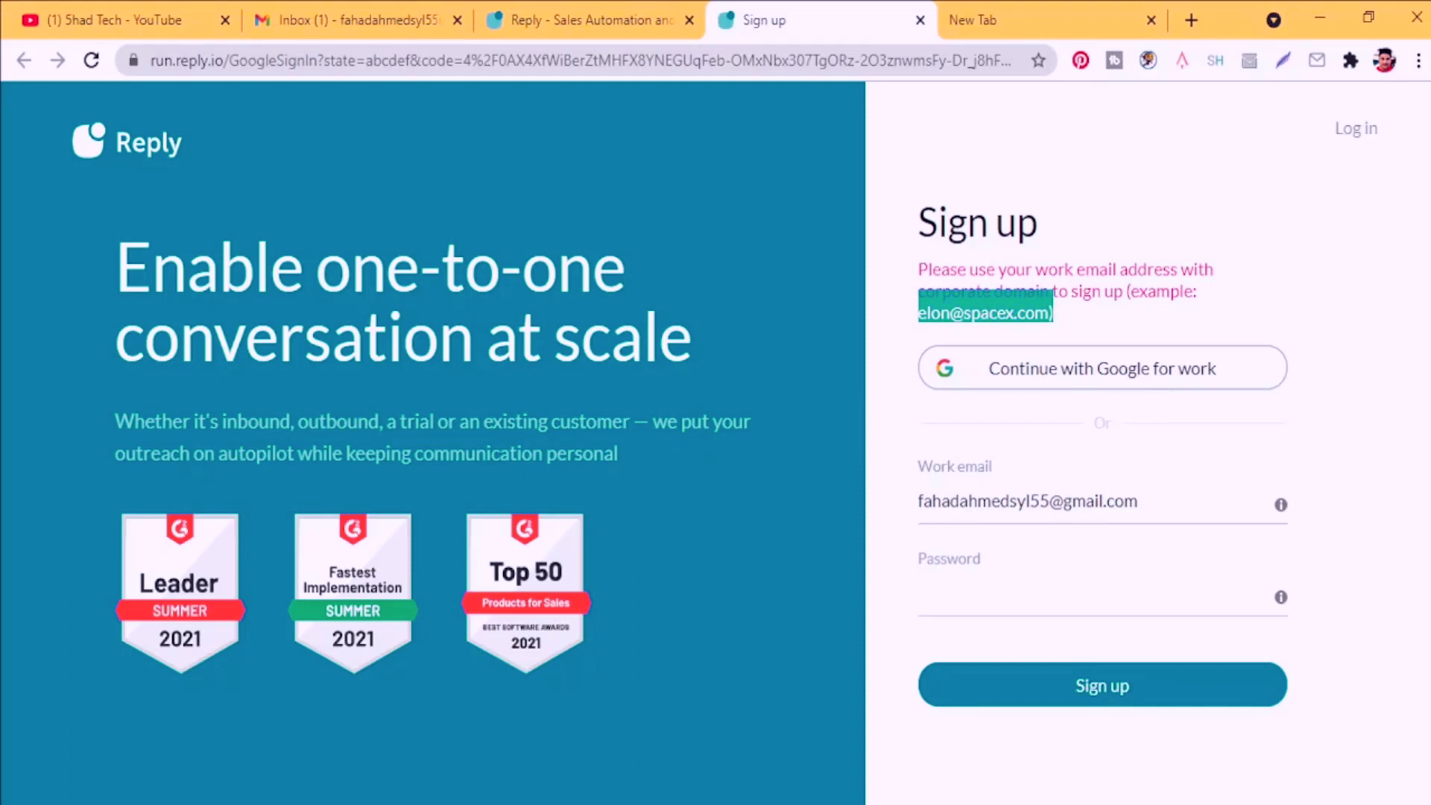
pyautogui.click(921, 20)
pyautogui.click(632, 16)
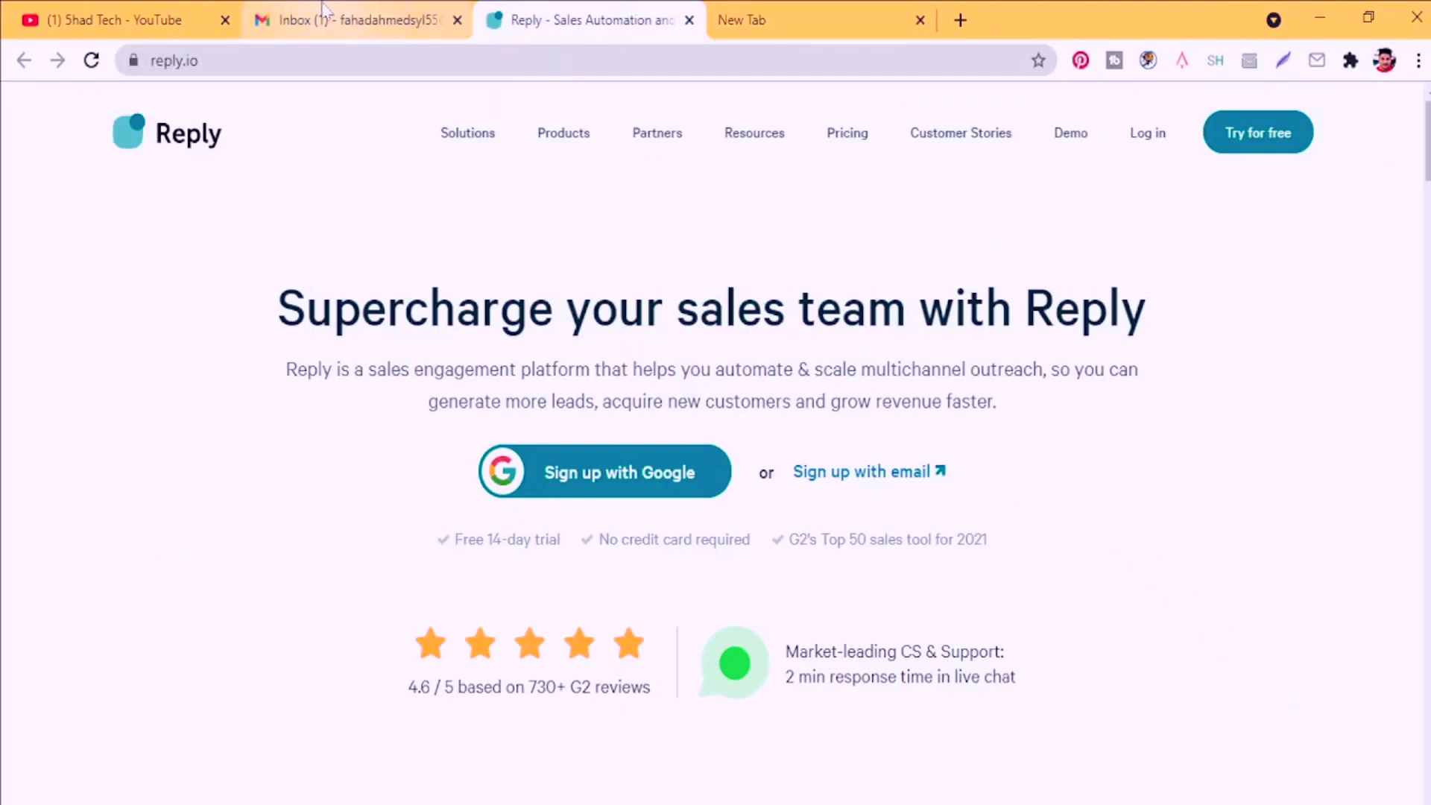
# Check the Name2Email extension icon in the Gmail inbox and close the Reply website
pyautogui.click(348, 10)
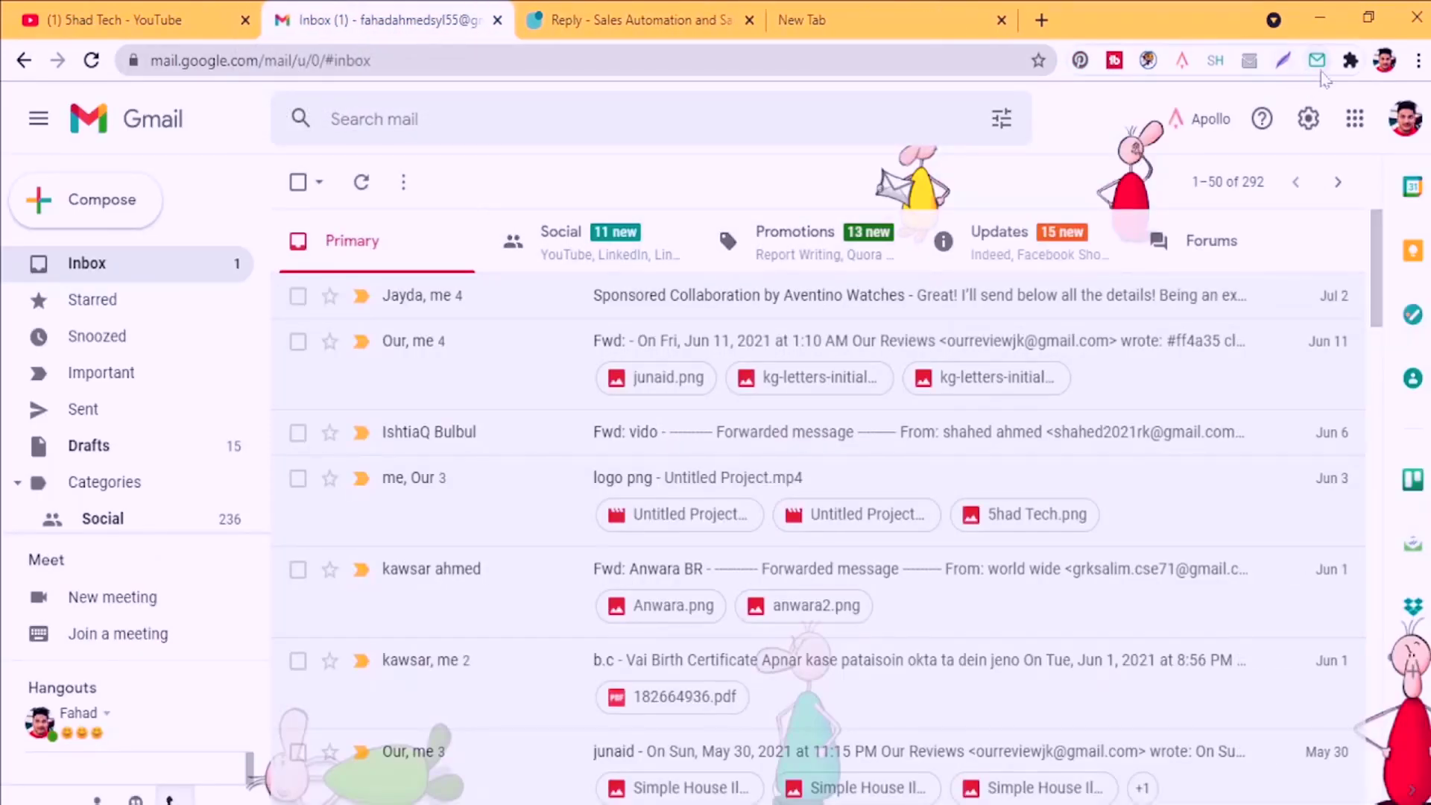
pyautogui.click(691, 22)
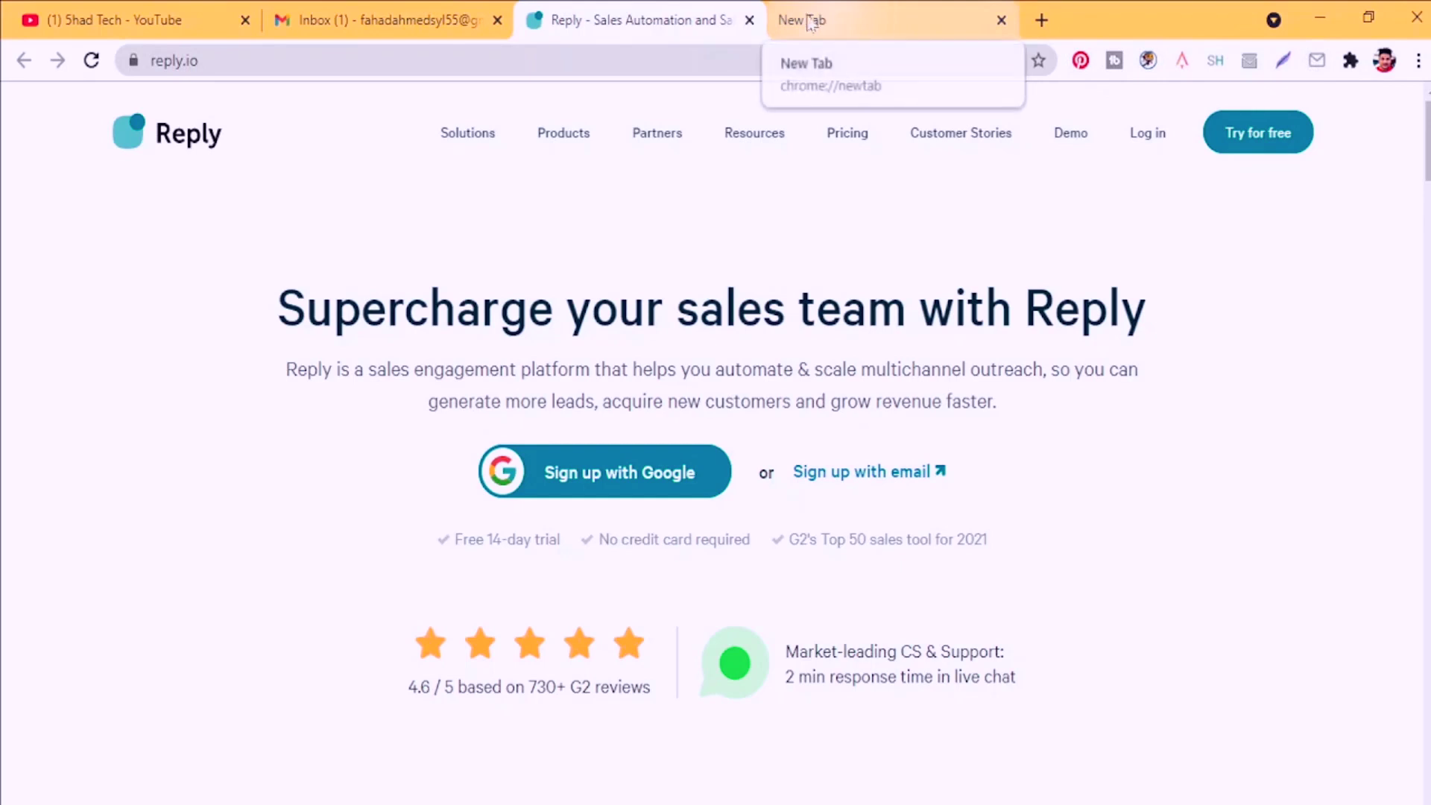
pyautogui.click(749, 20)
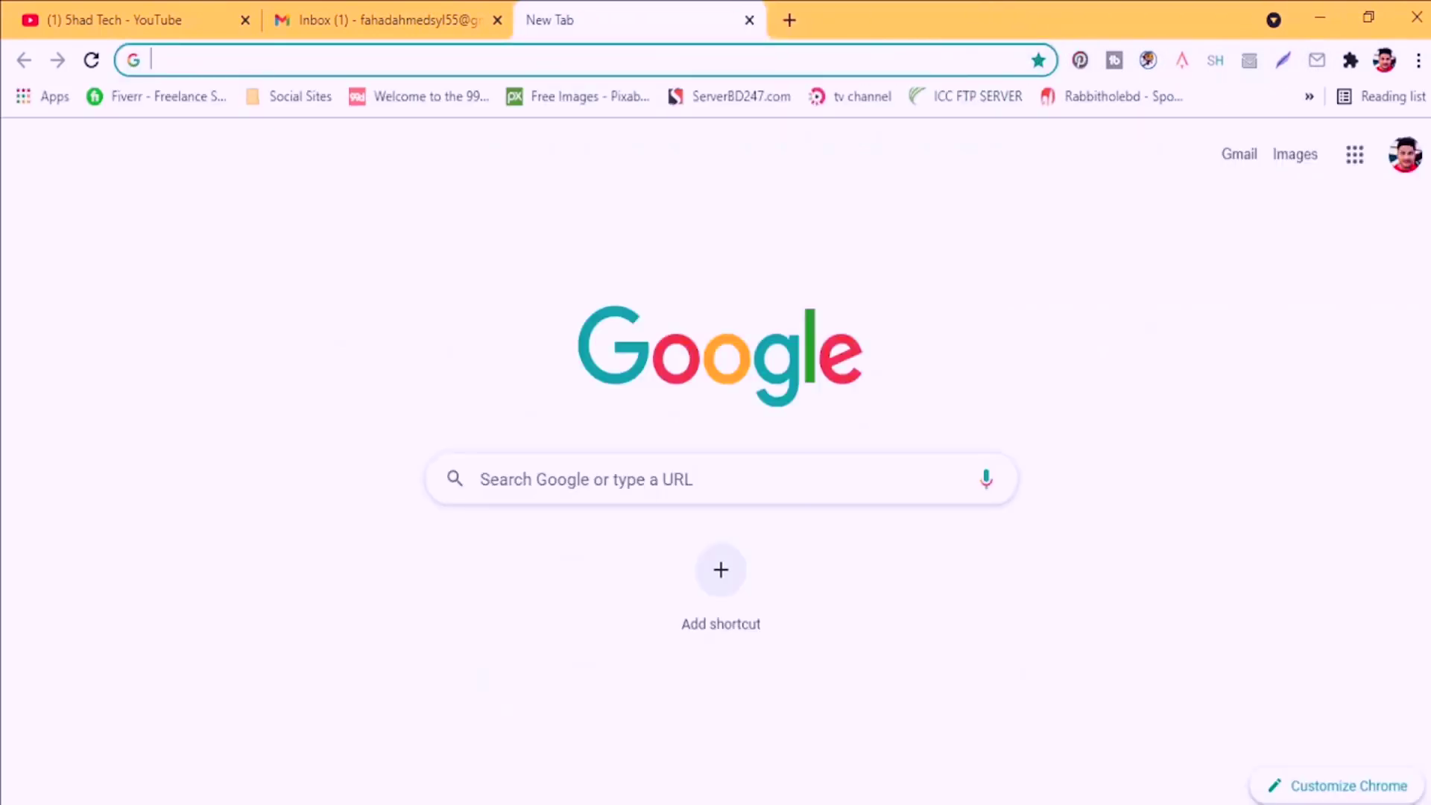
# Go to LinkedIn in the blank tab, and replace its sign-up page with canva.com
pyautogui.write('link')
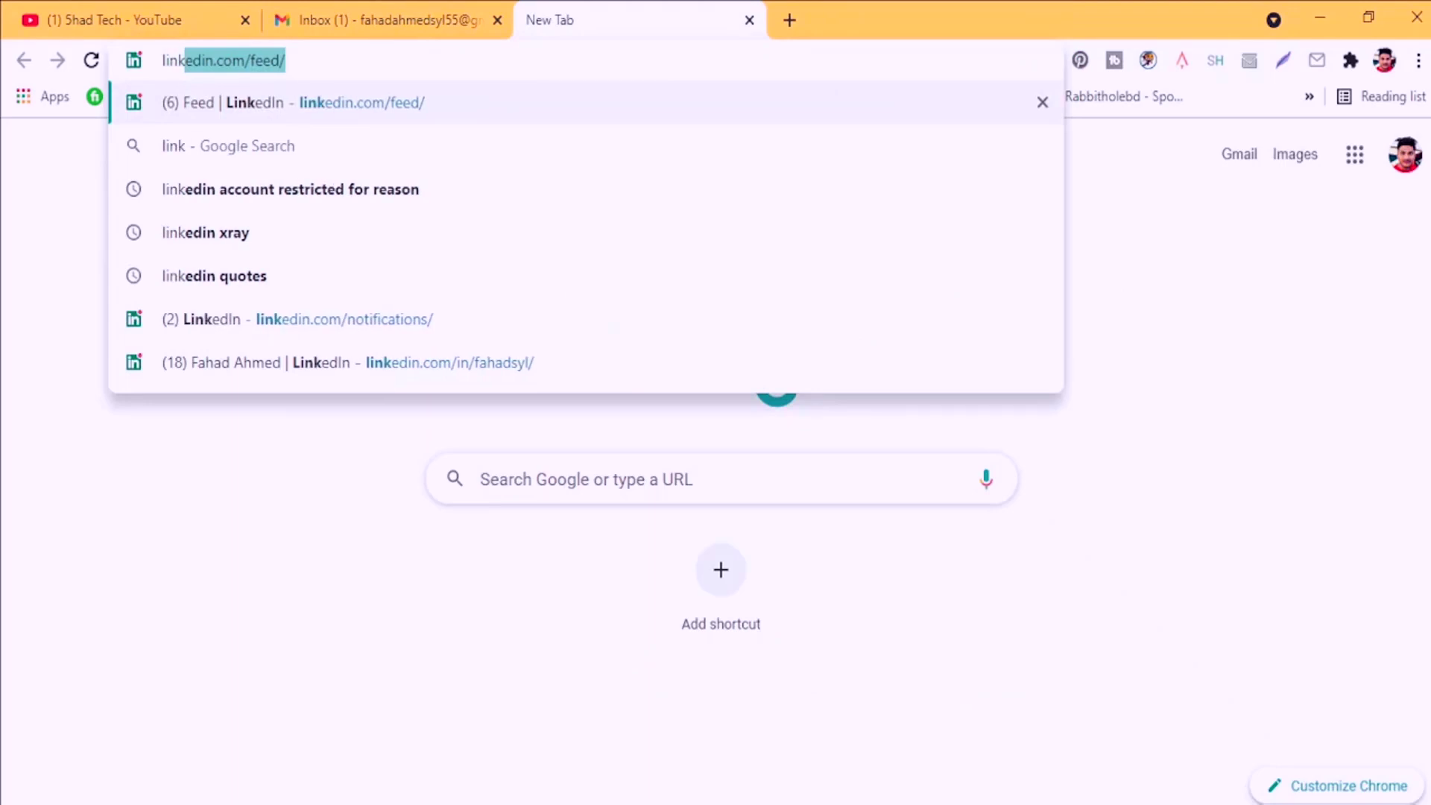
pyautogui.press('Return')
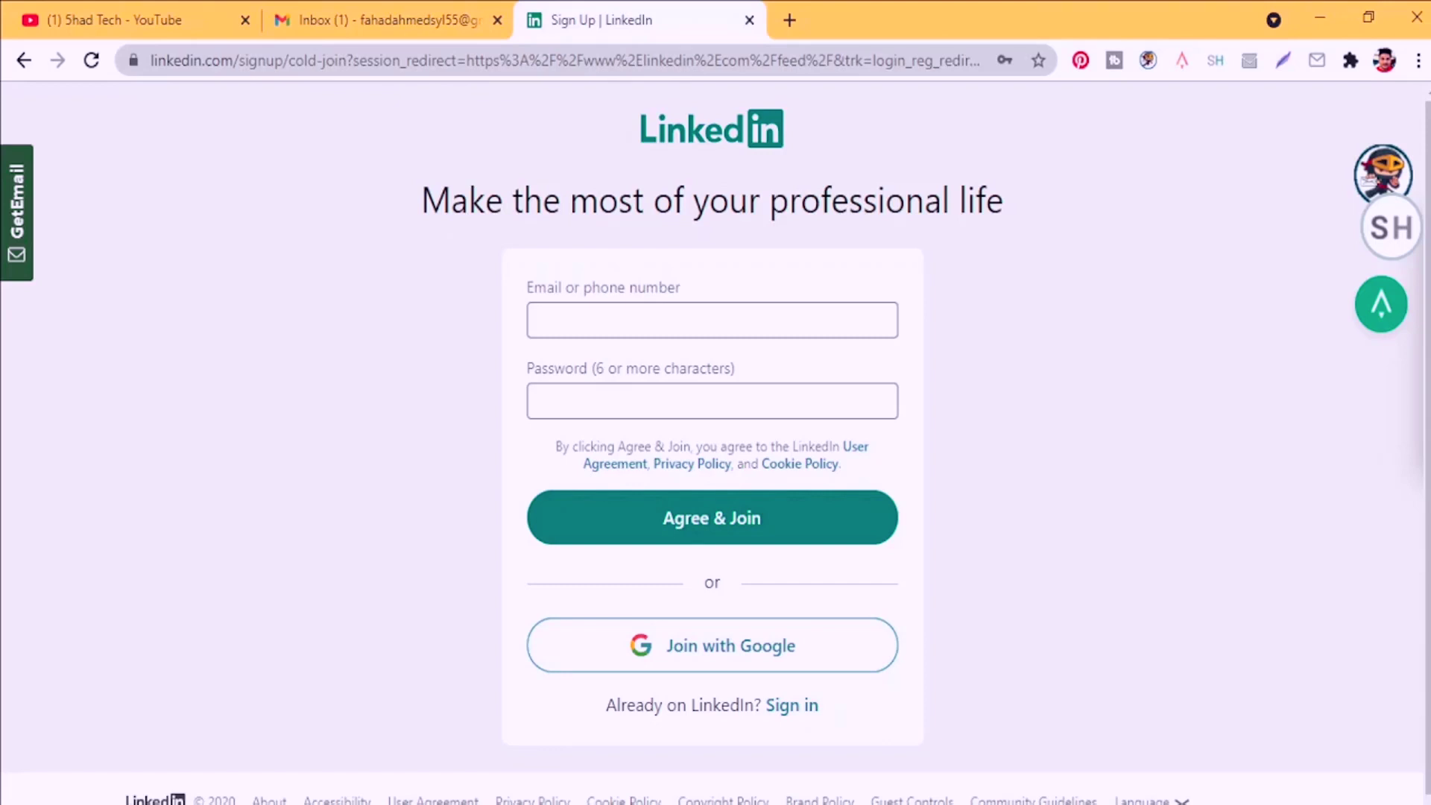
pyautogui.click(822, 63)
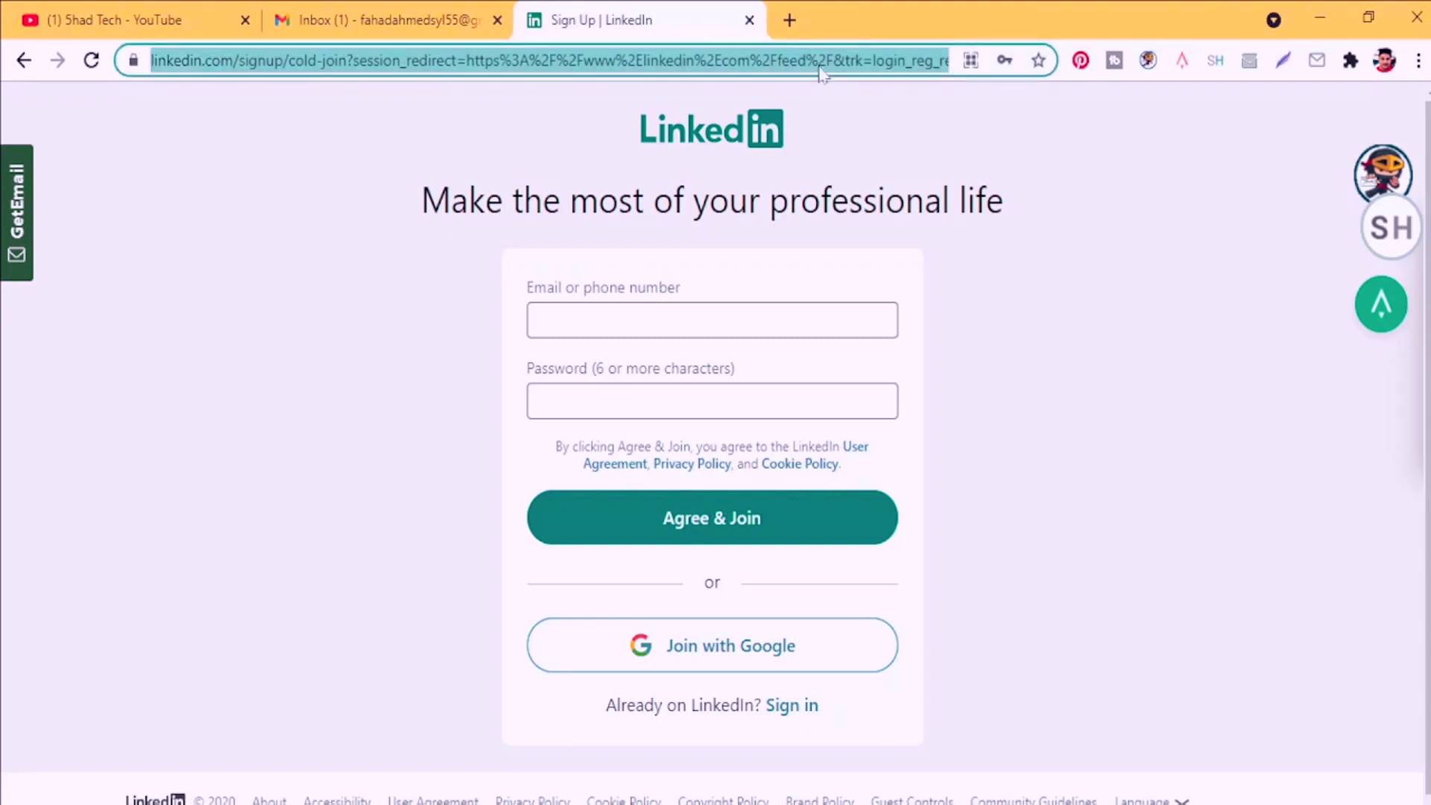
pyautogui.write('c')
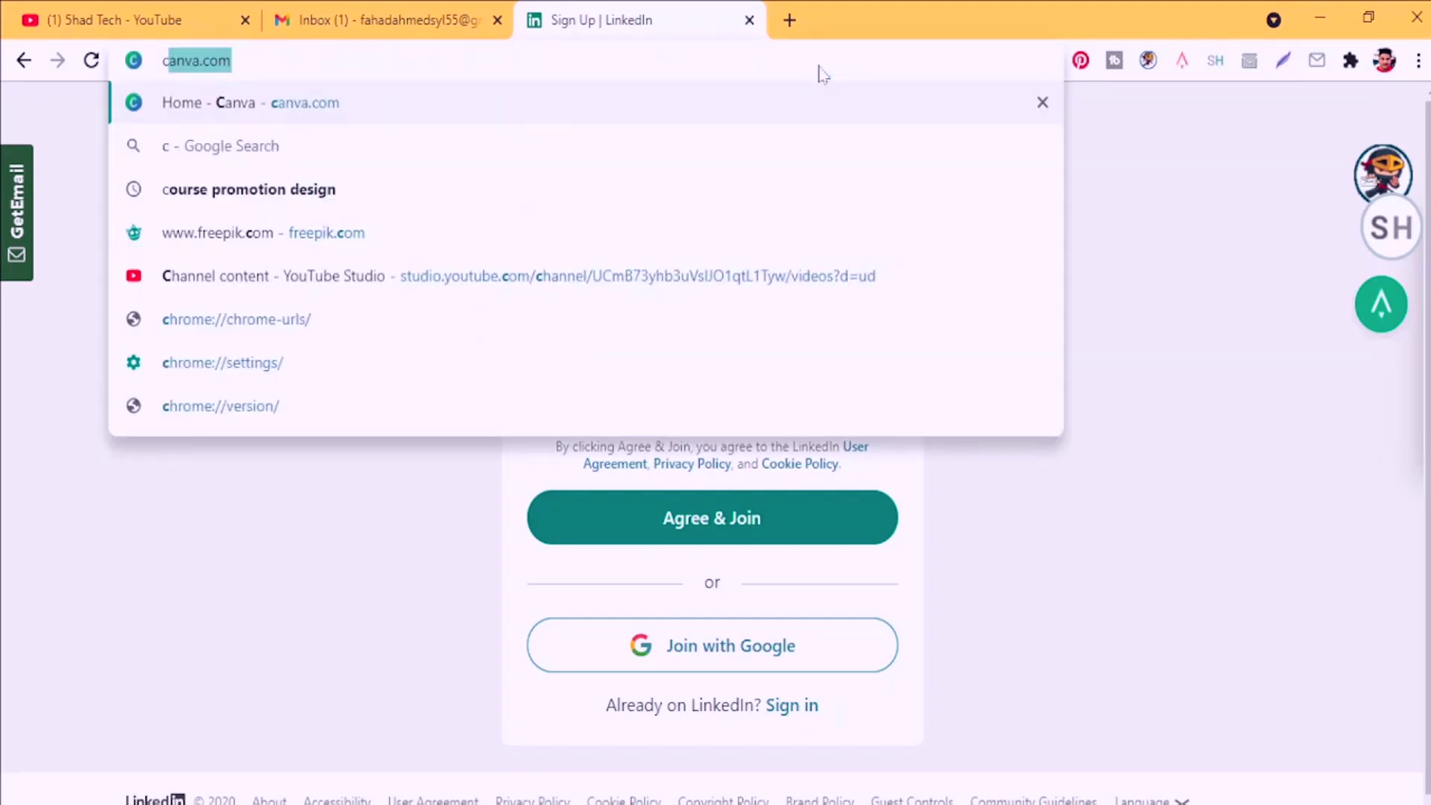
pyautogui.write('an')
pyautogui.press('BackSpace')
pyautogui.write('a')
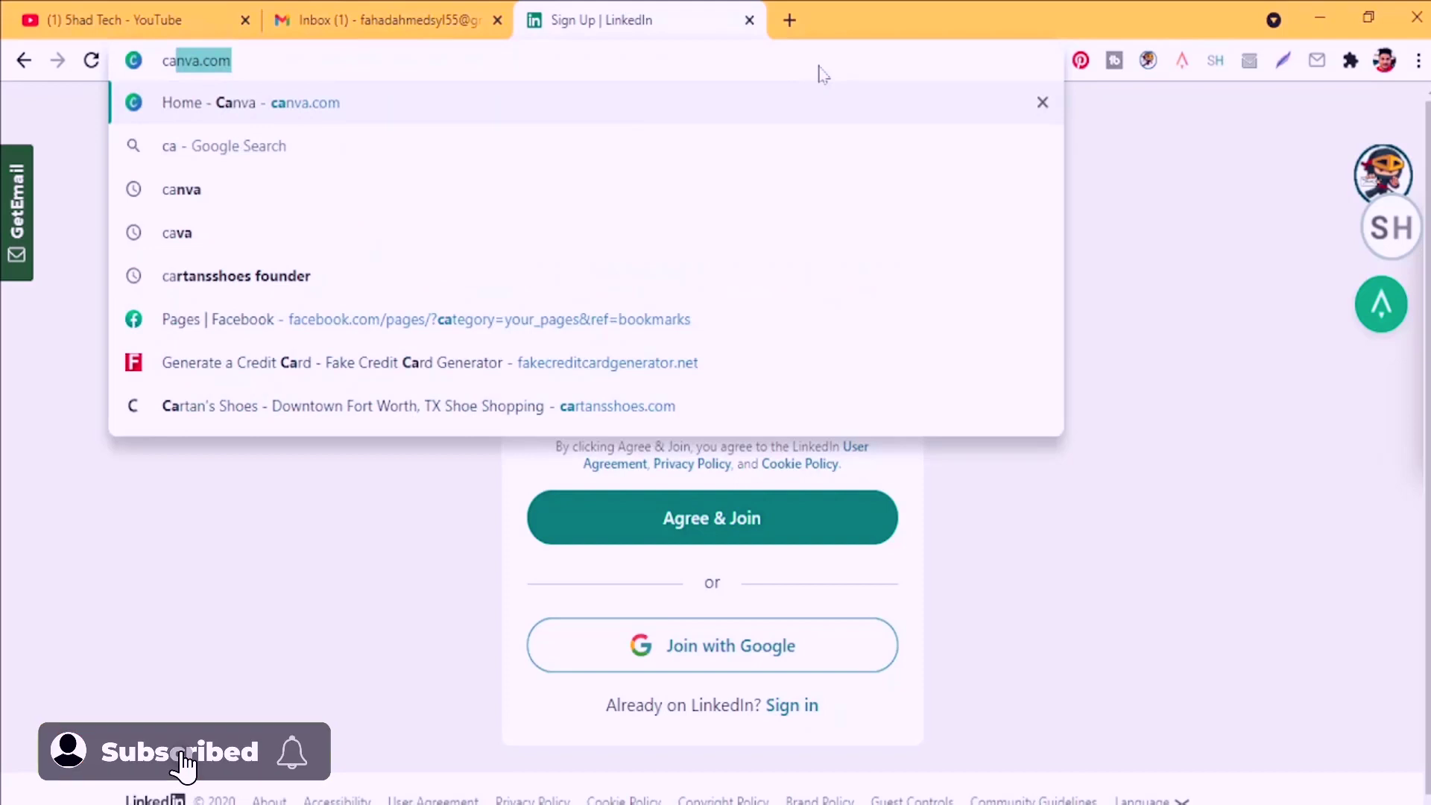
pyautogui.write('nva')
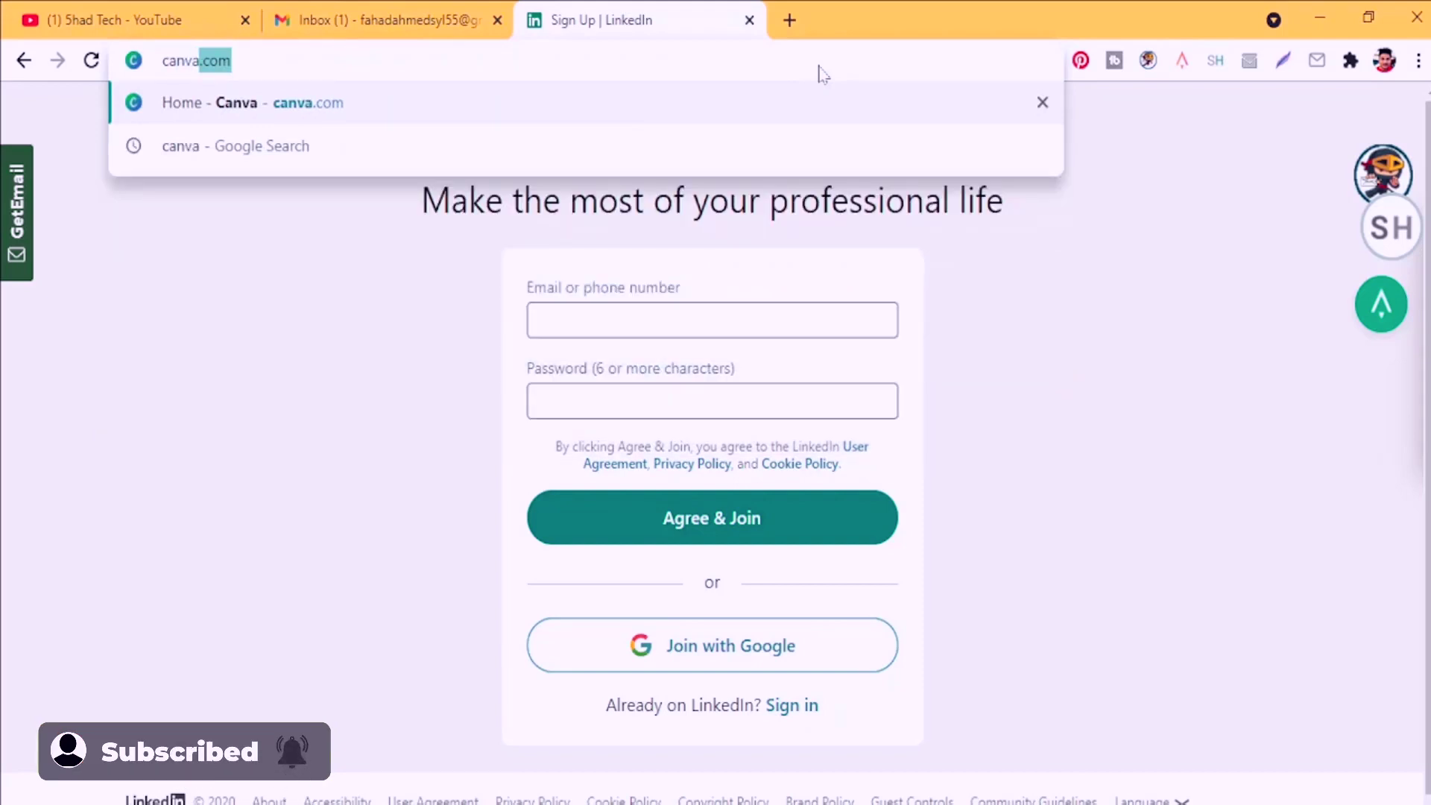
pyautogui.write('.com')
pyautogui.press('Return')
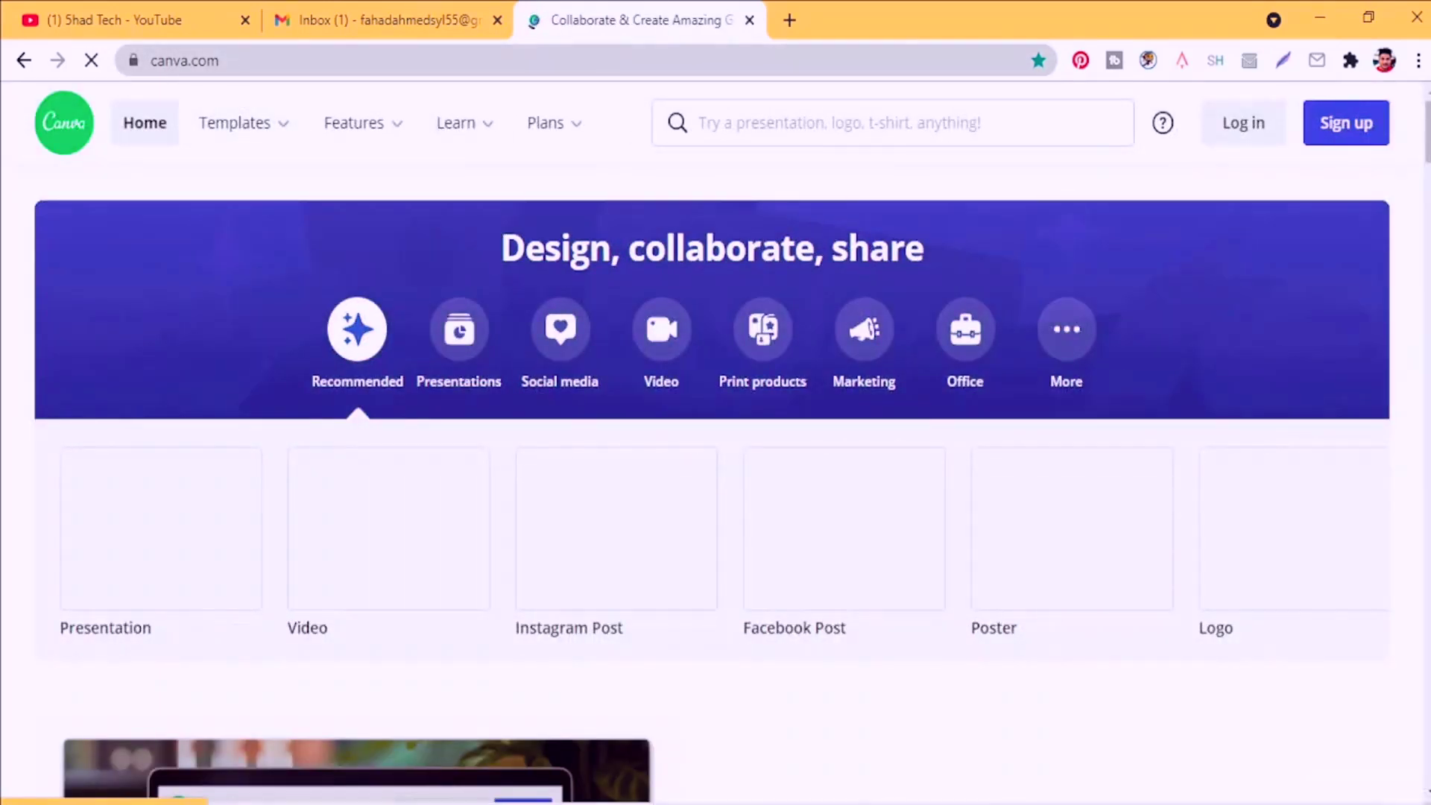
# Copy the domain canva.com from the site's address and search Google for "canva.com ceo" in a new tab
pyautogui.moveTo(222, 60); pyautogui.dragTo(155, 61)
pyautogui.click(282, 60)
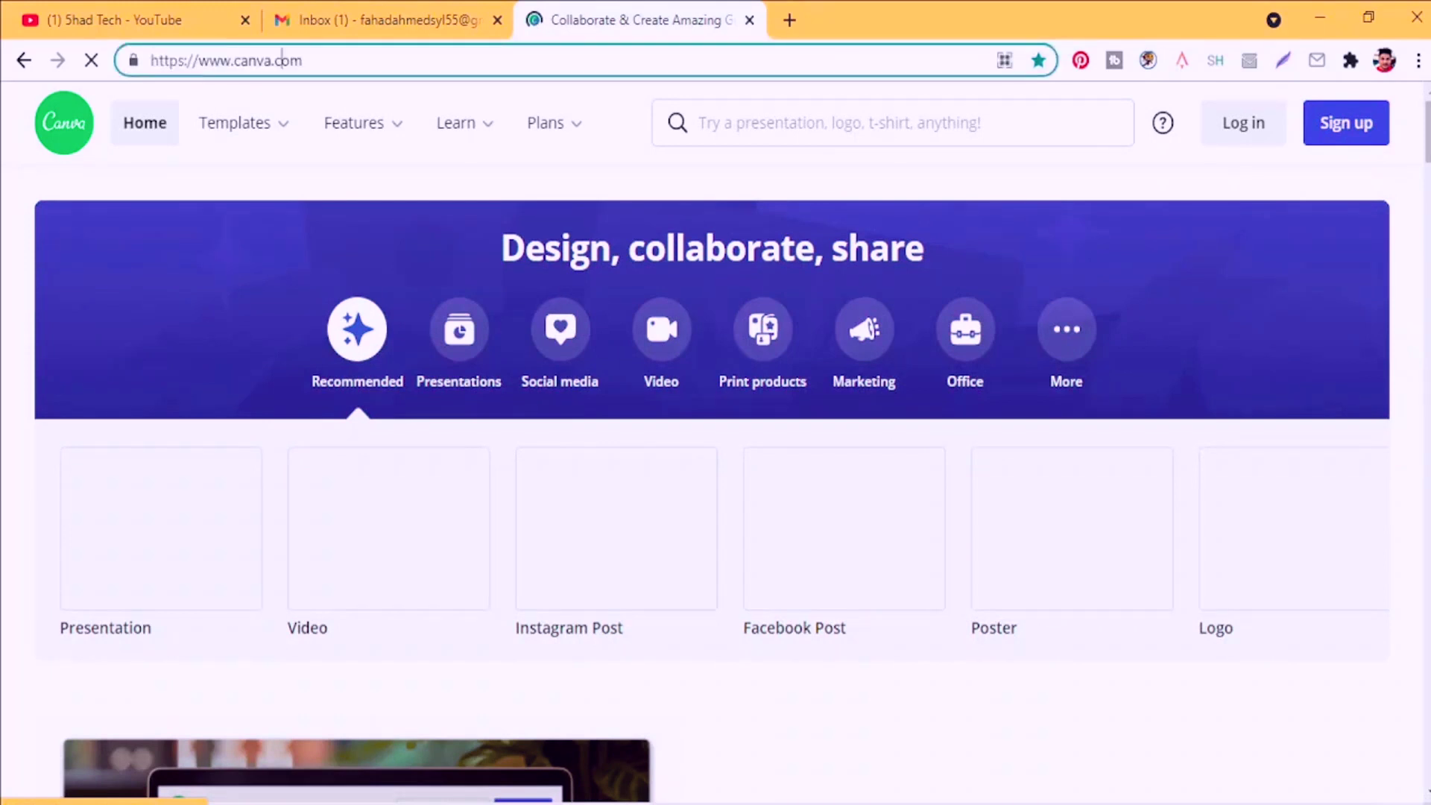
pyautogui.moveTo(303, 61); pyautogui.dragTo(233, 61)
pyautogui.hotkey('ctrl', 'c')
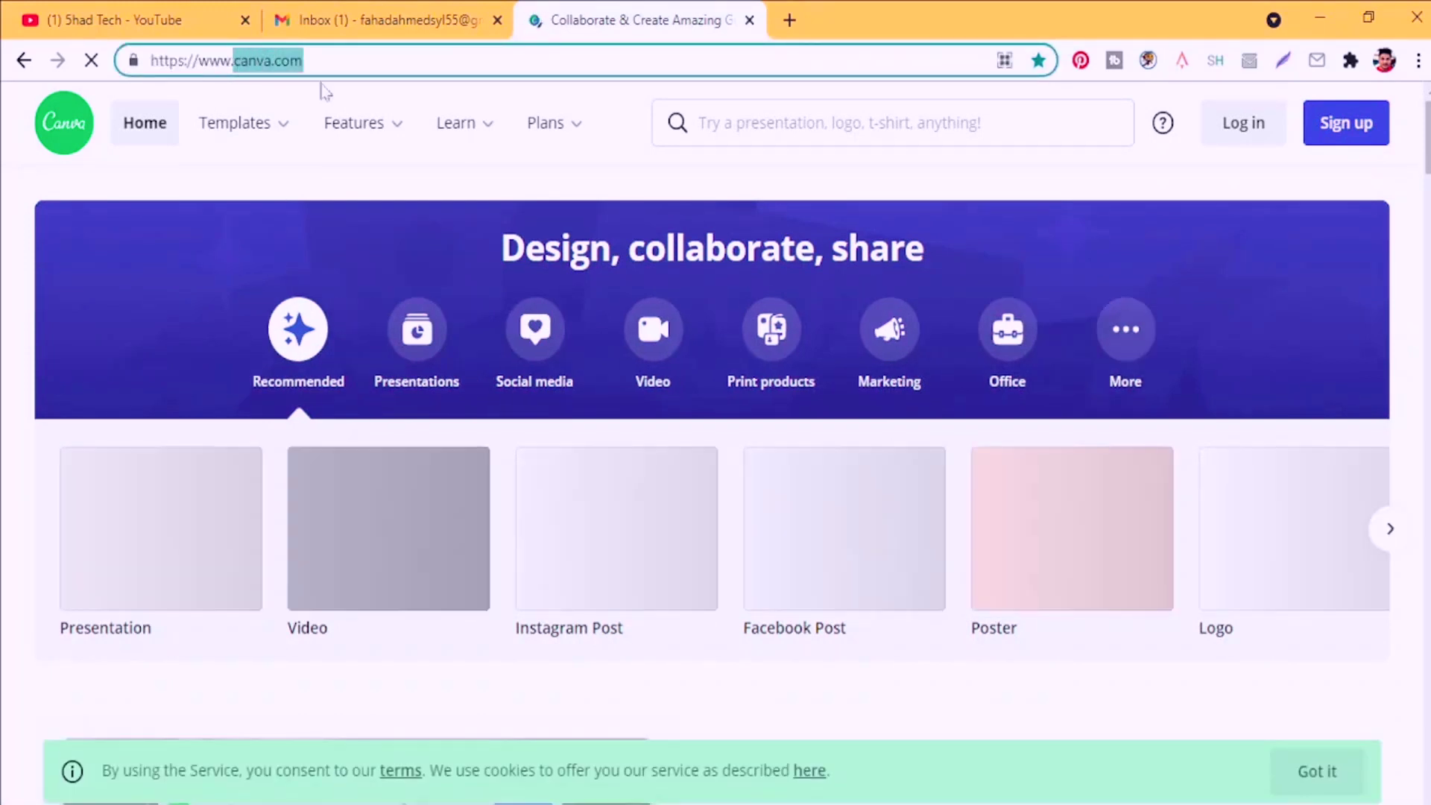
pyautogui.click(788, 20)
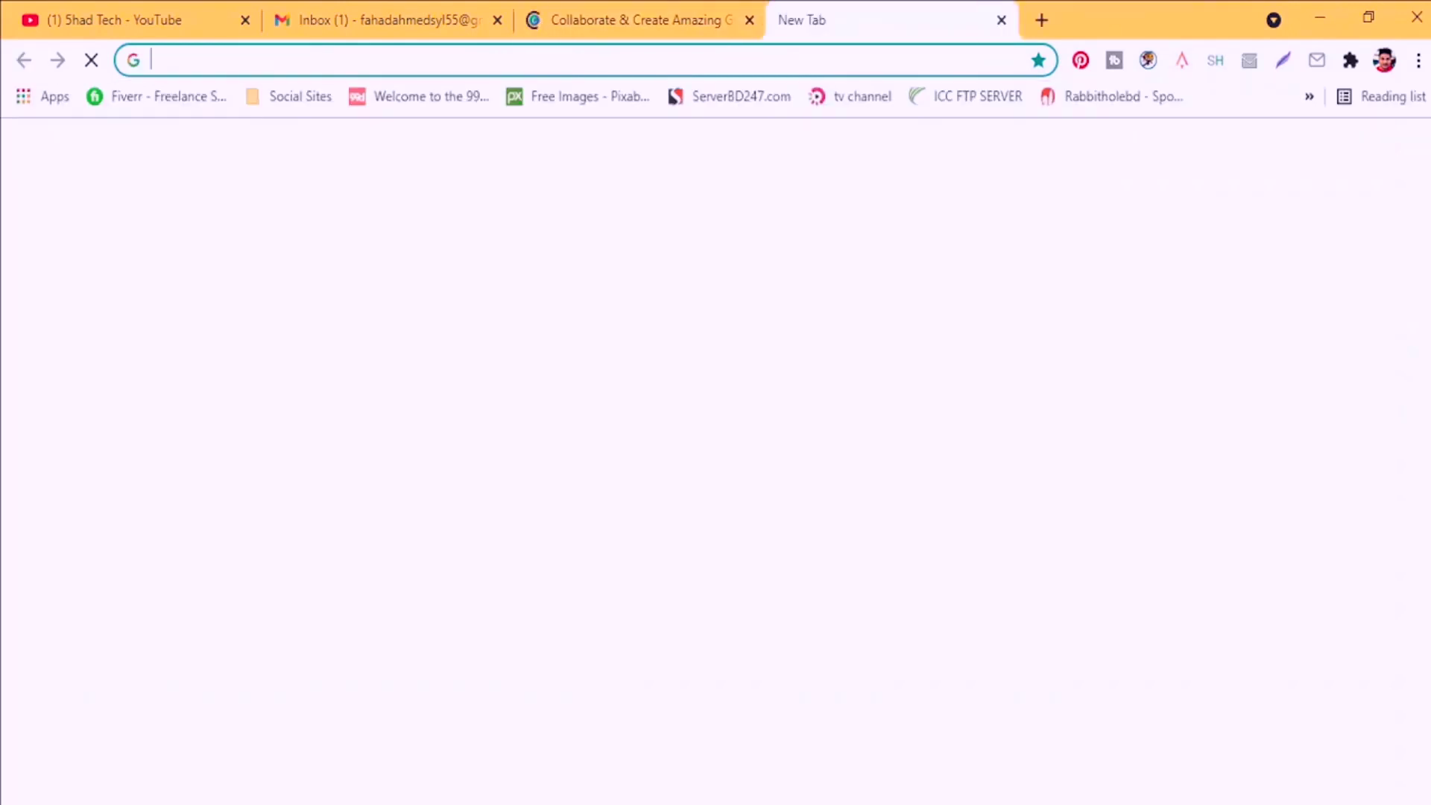
pyautogui.hotkey('ctrl', 'v')
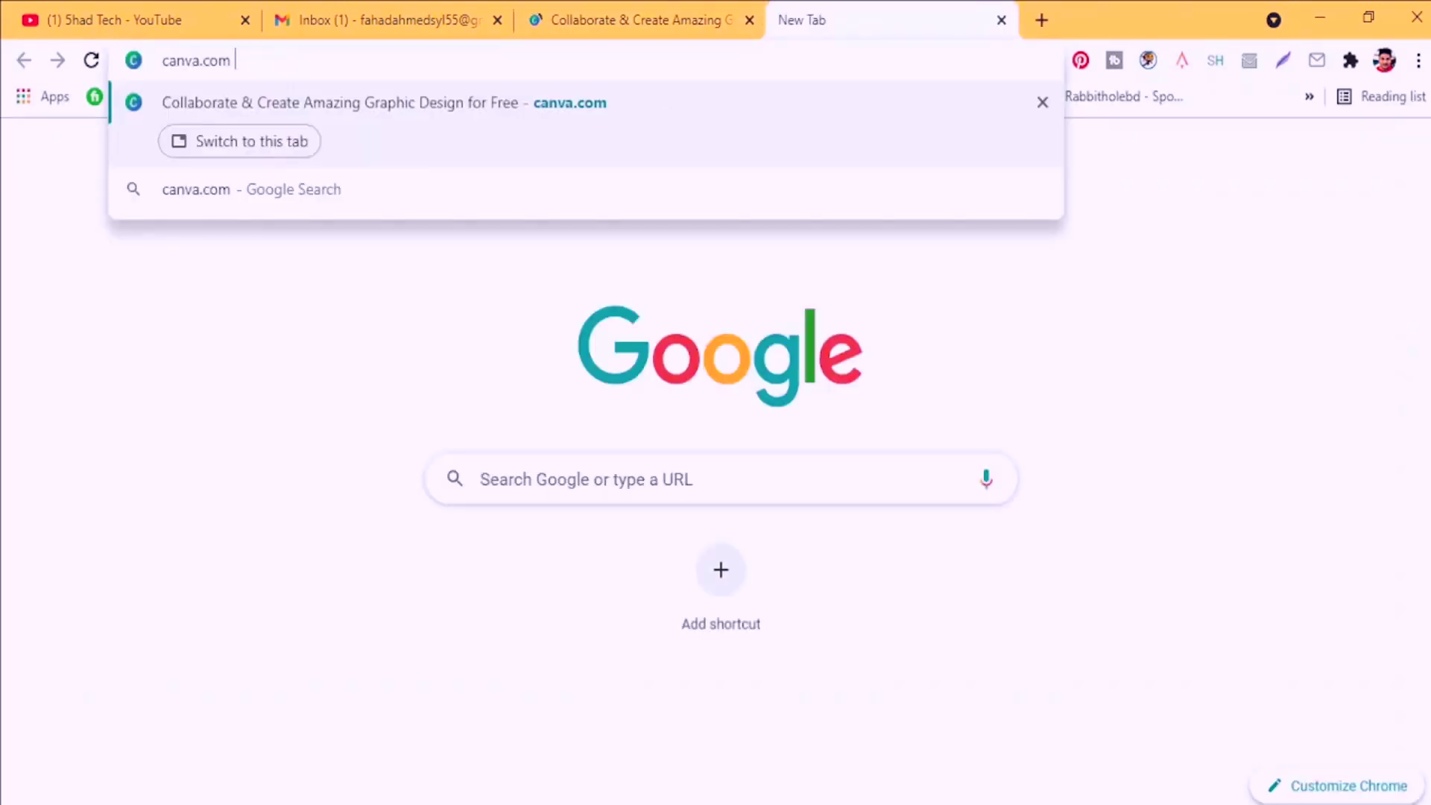
pyautogui.write('ceo')
pyautogui.press('Return')
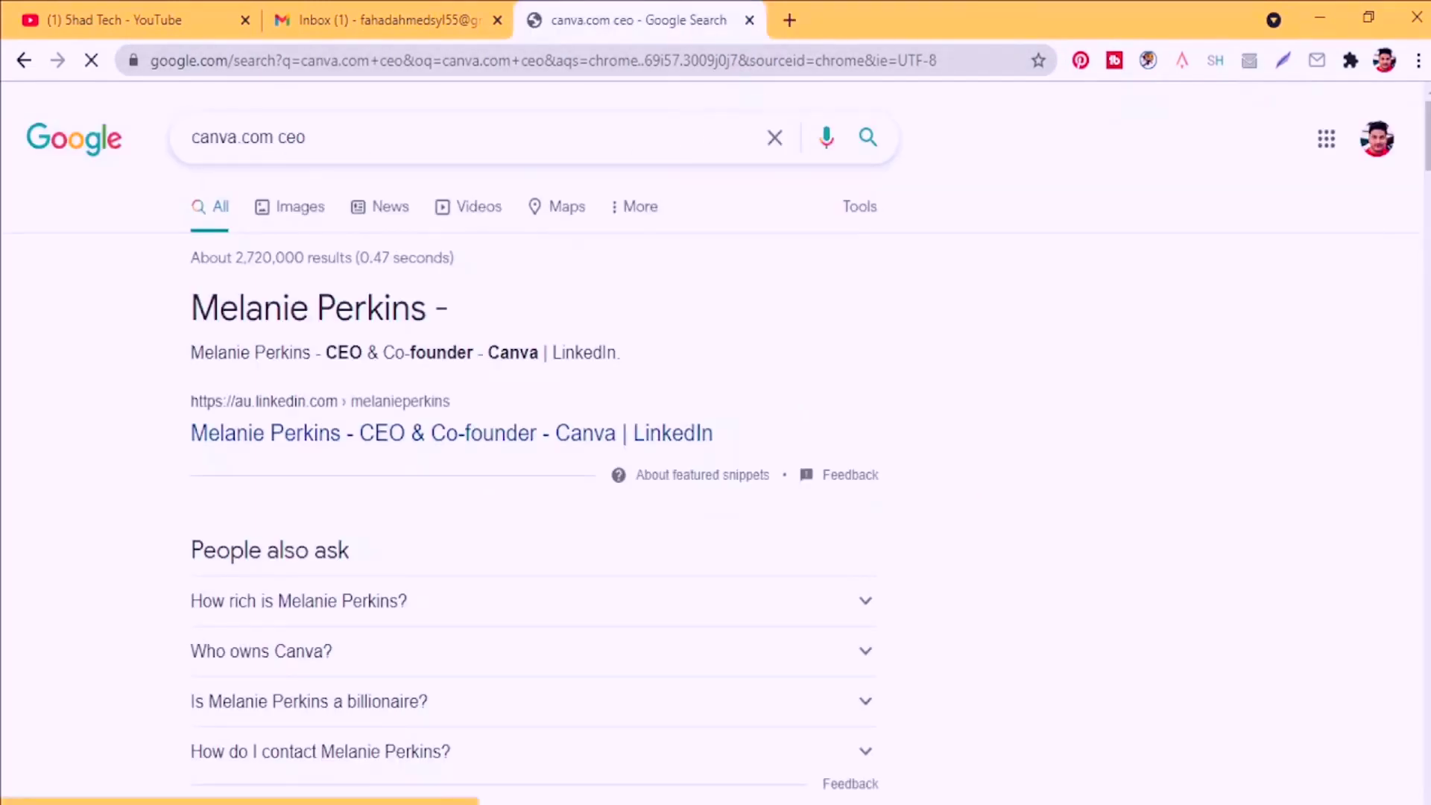
# Copy the CEO's name from the search result and paste it as the recipient of a new Gmail message
pyautogui.moveTo(427, 308); pyautogui.dragTo(188, 309)
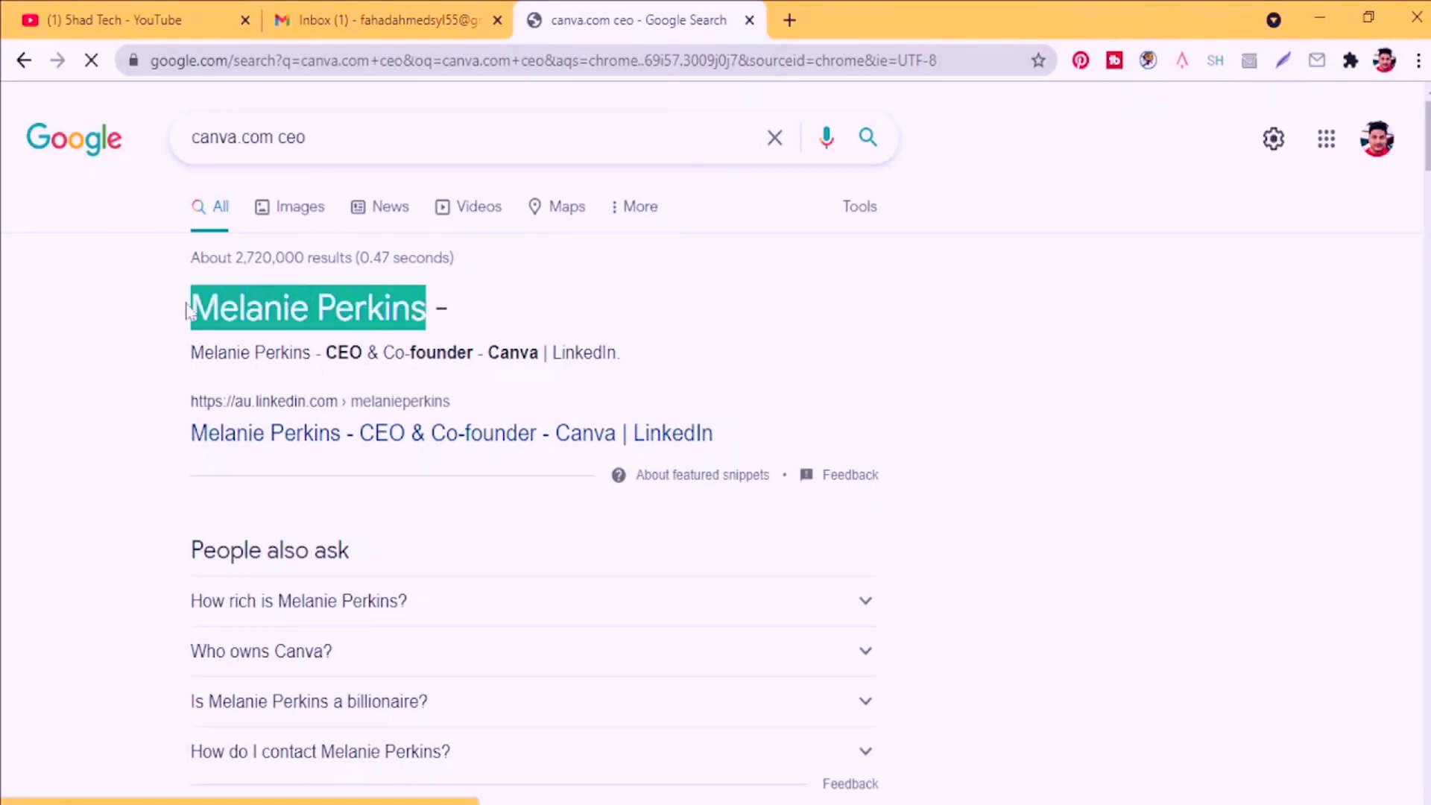
pyautogui.click(349, 347)
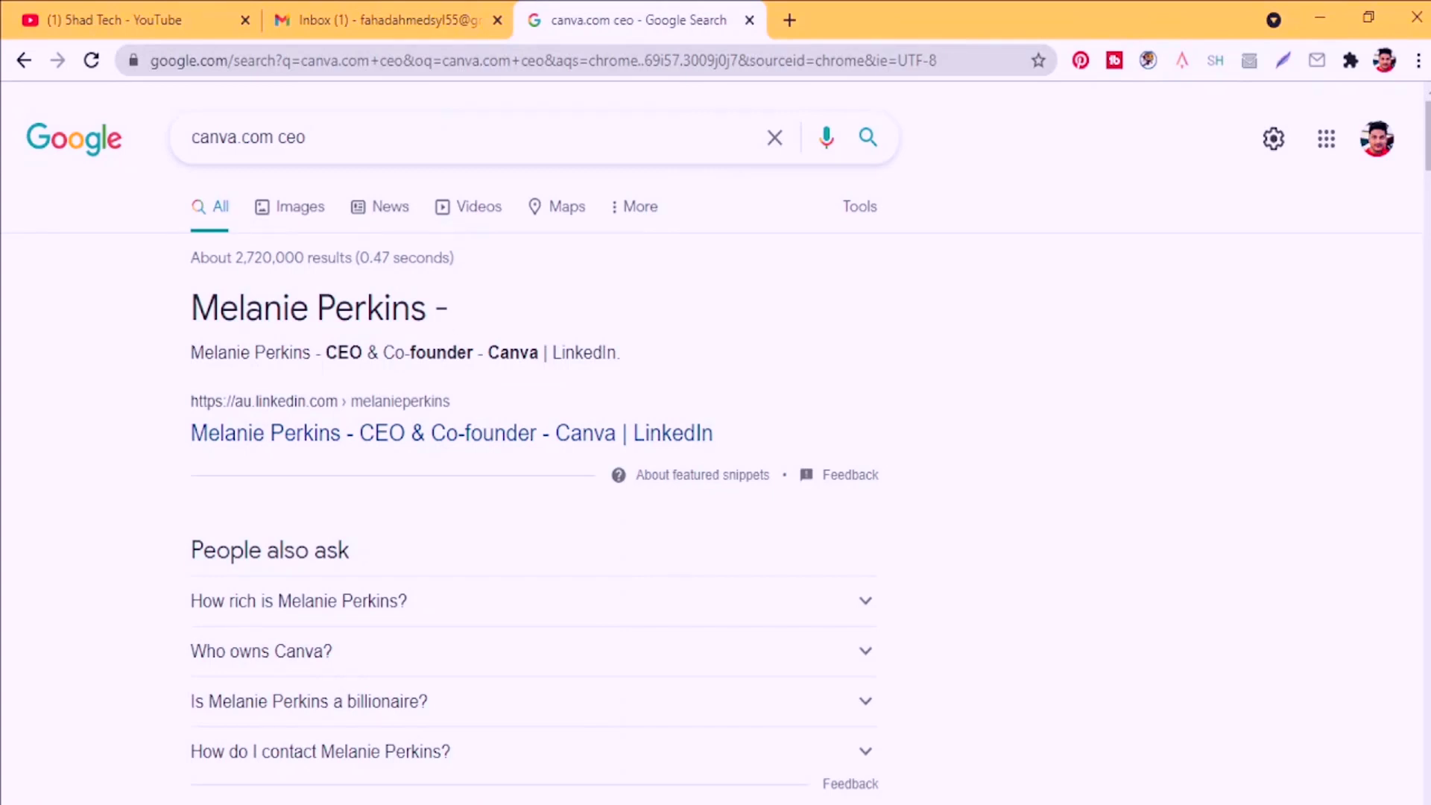
pyautogui.moveTo(427, 308); pyautogui.dragTo(178, 308)
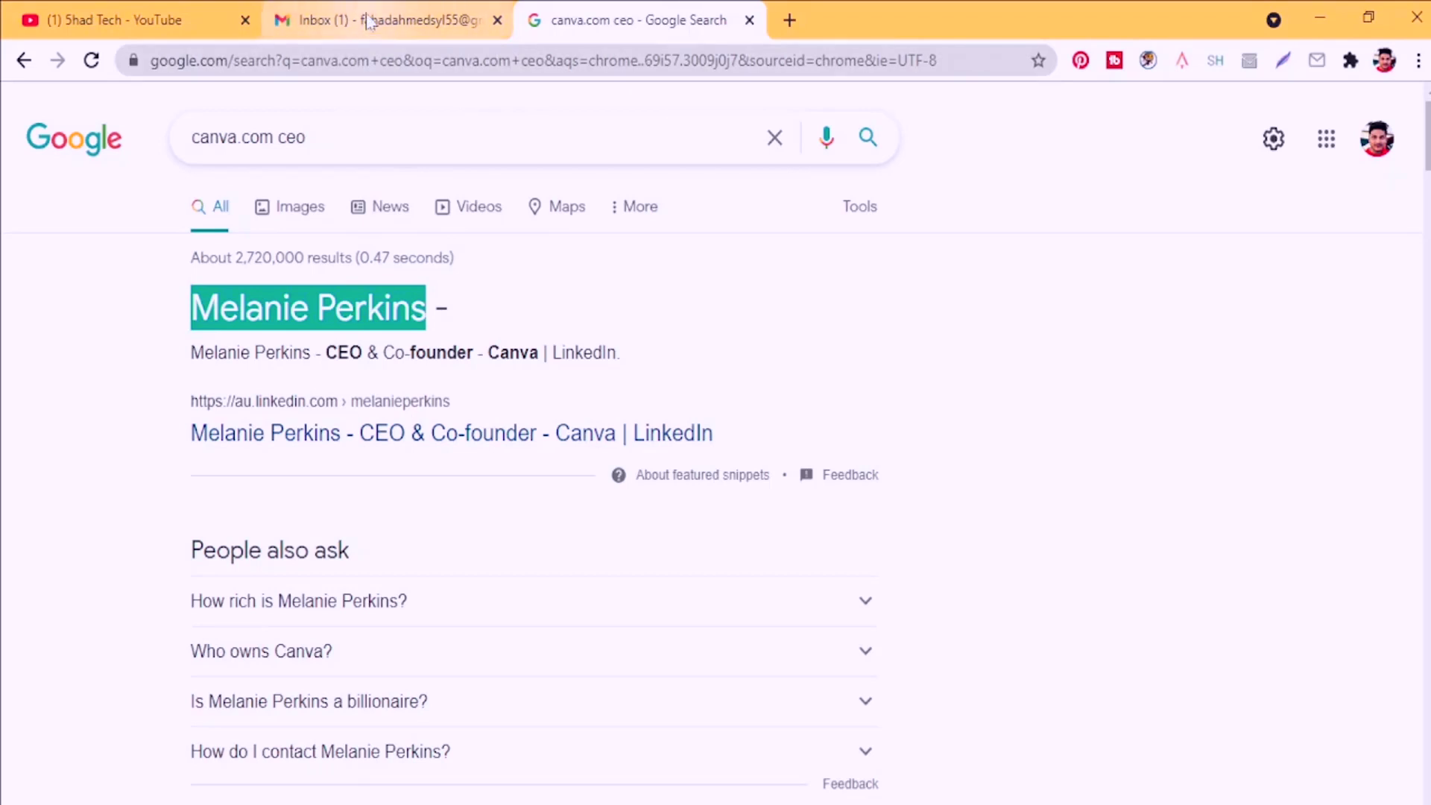
pyautogui.moveTo(426, 307); pyautogui.dragTo(140, 319)
pyautogui.hotkey('ctrl', 'c')
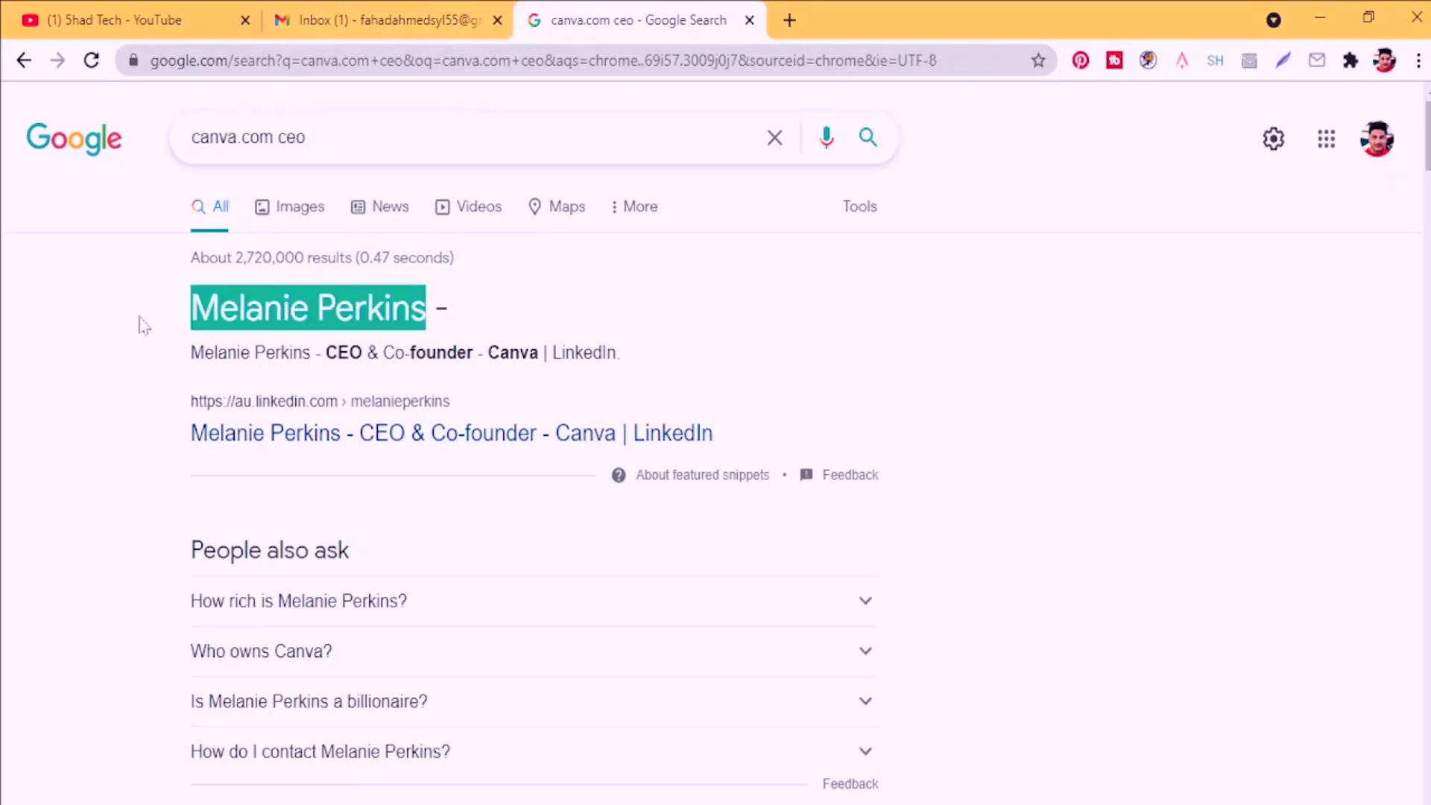
pyautogui.click(372, 20)
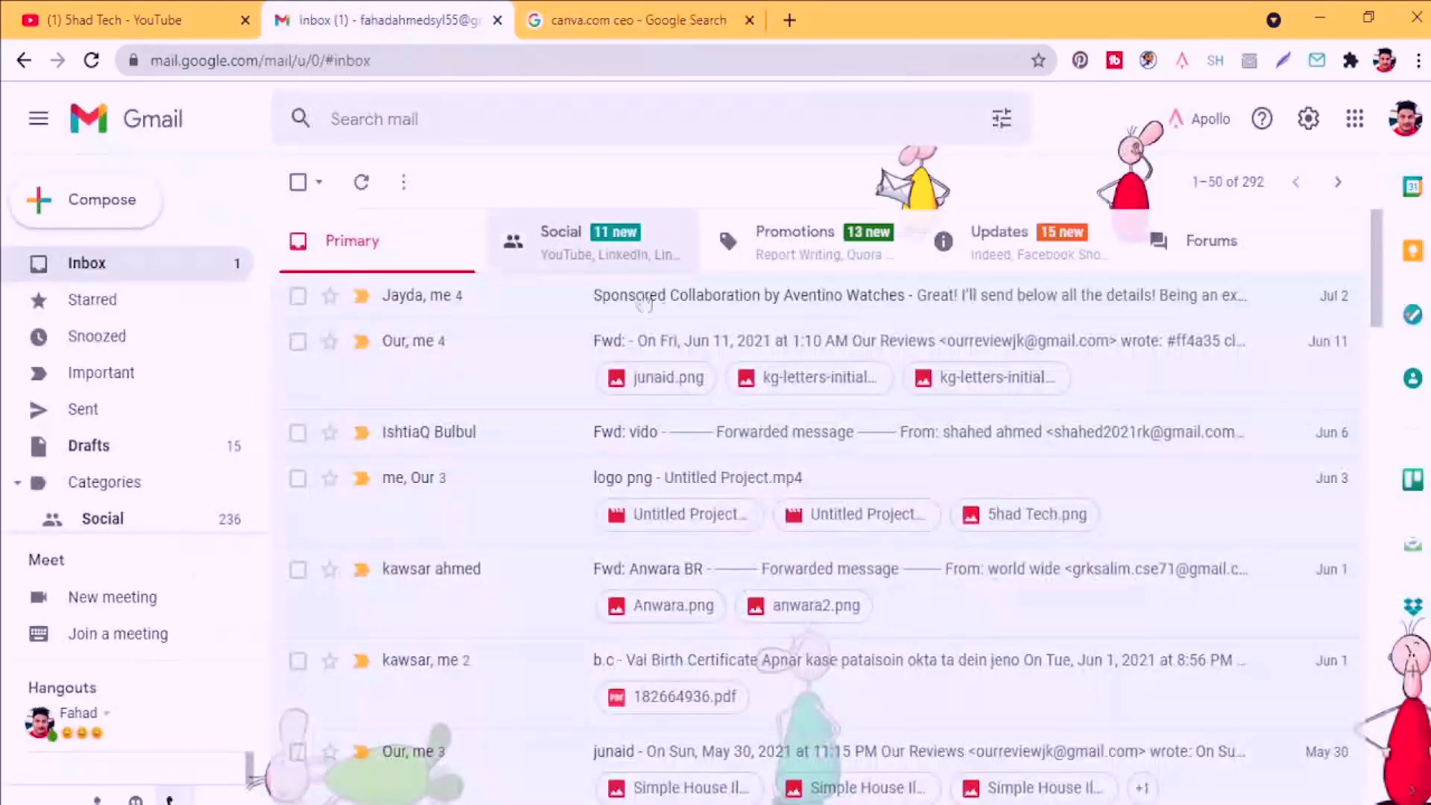
pyautogui.click(100, 209)
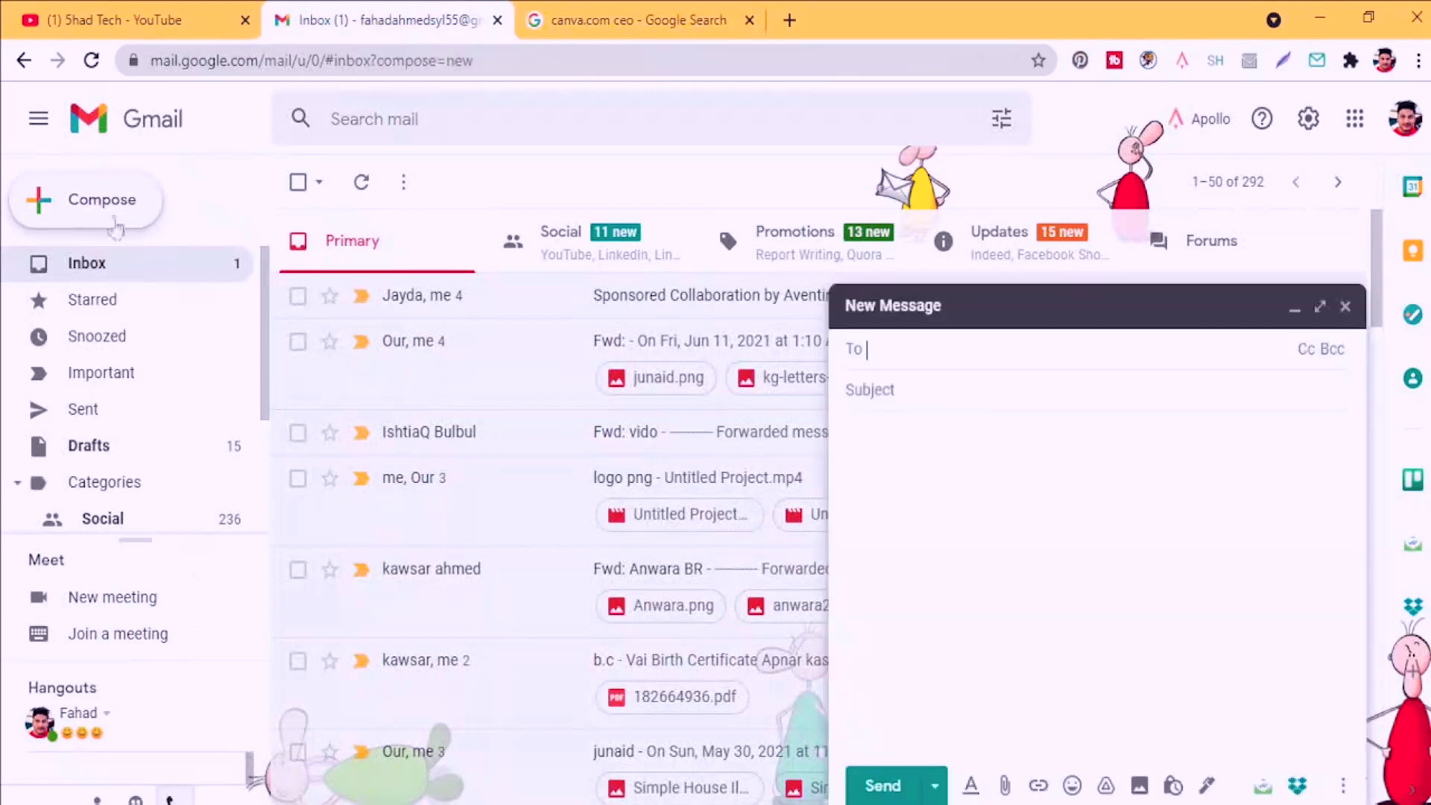
pyautogui.hotkey('ctrl', 'v')
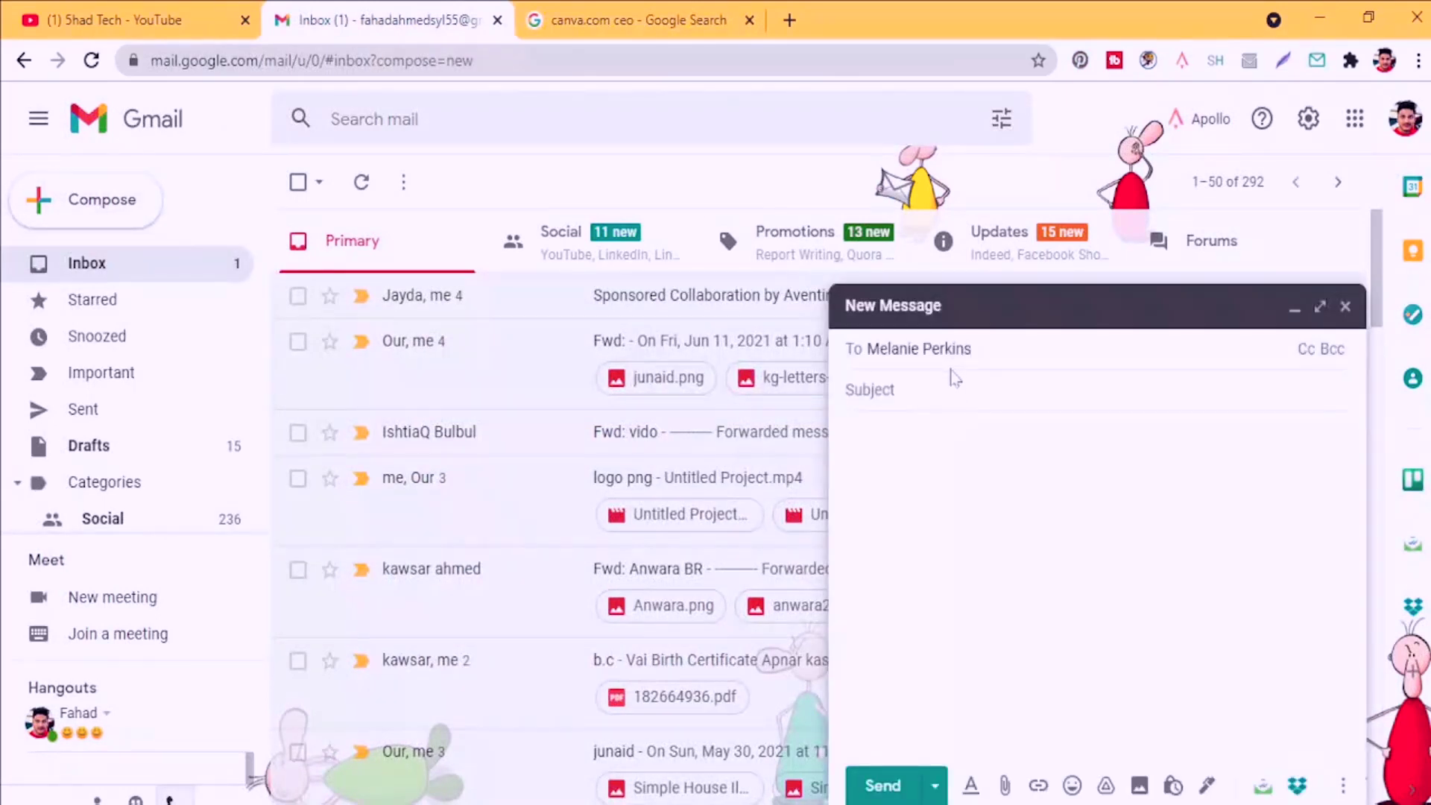
# Copy canva.com from the Google query and add it after the CEO's name in the message's recipient field
pyautogui.click(634, 20)
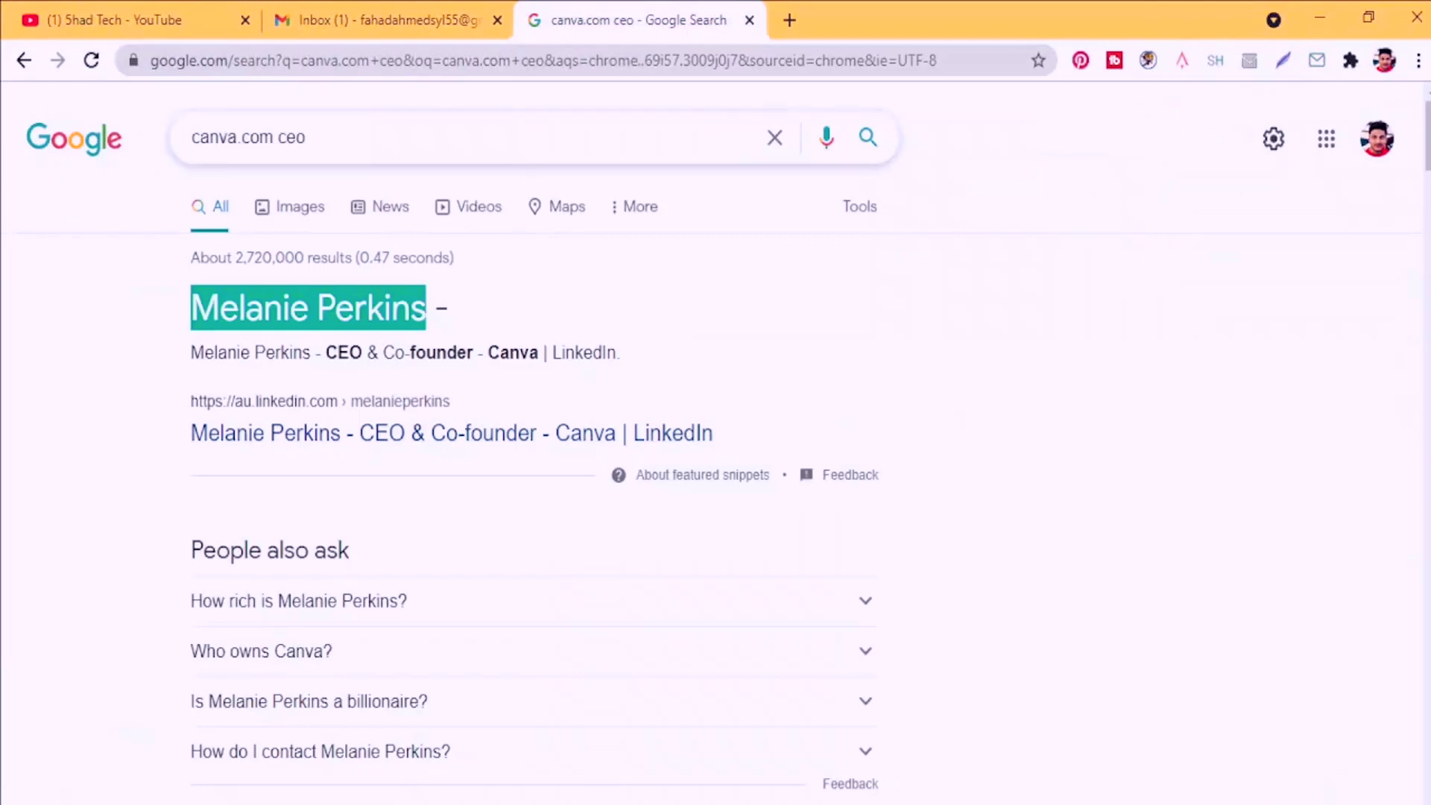
pyautogui.moveTo(272, 137); pyautogui.dragTo(159, 147)
pyautogui.hotkey('ctrl', 'c')
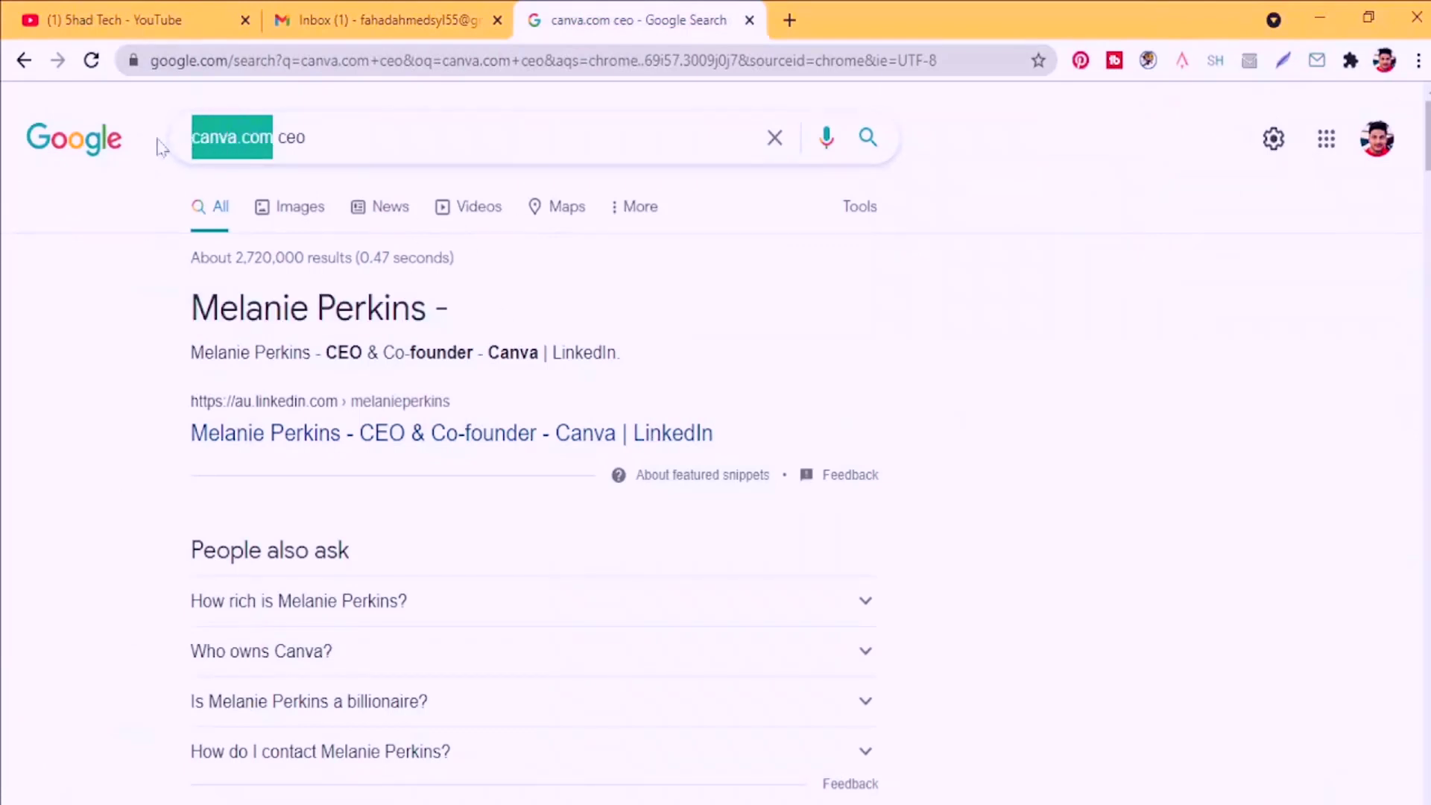
pyautogui.click(380, 20)
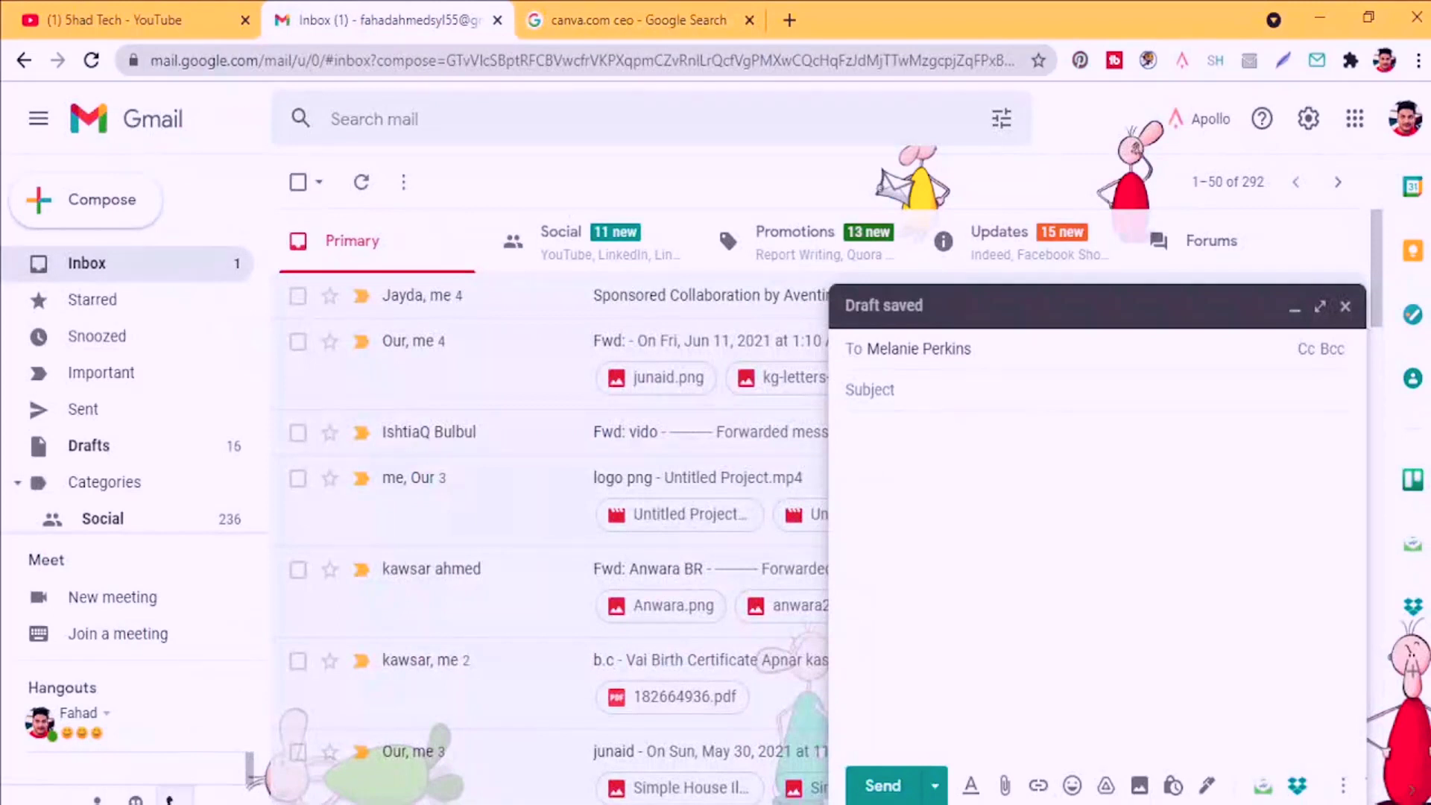
pyautogui.hotkey('ctrl', 'v')
pyautogui.click(974, 349)
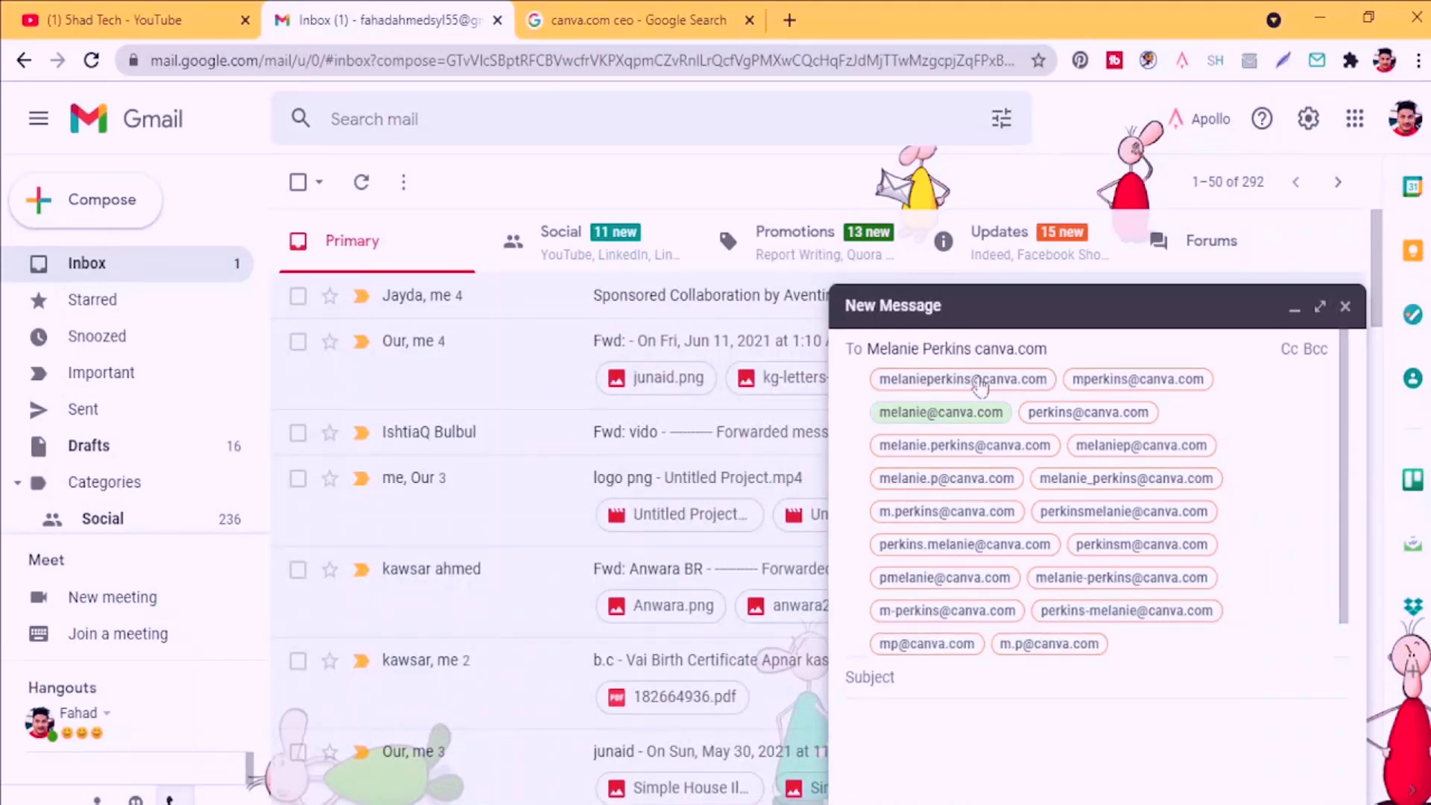
# Check the contact cards of the suggested Canva addresses and choose the green-highlighted address as the message's recipient
pyautogui.moveTo(1099, 394)
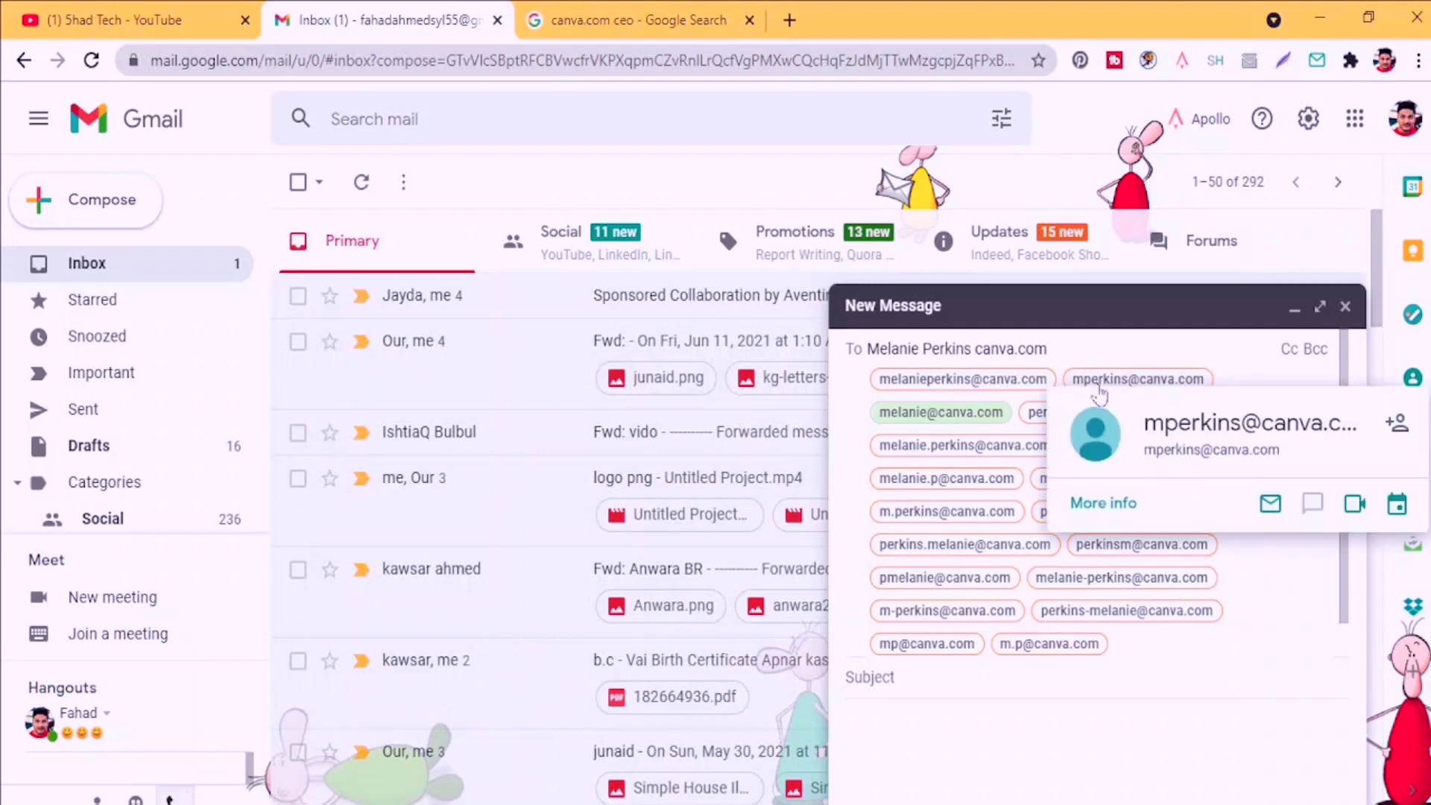
pyautogui.moveTo(974, 426)
pyautogui.moveTo(949, 389)
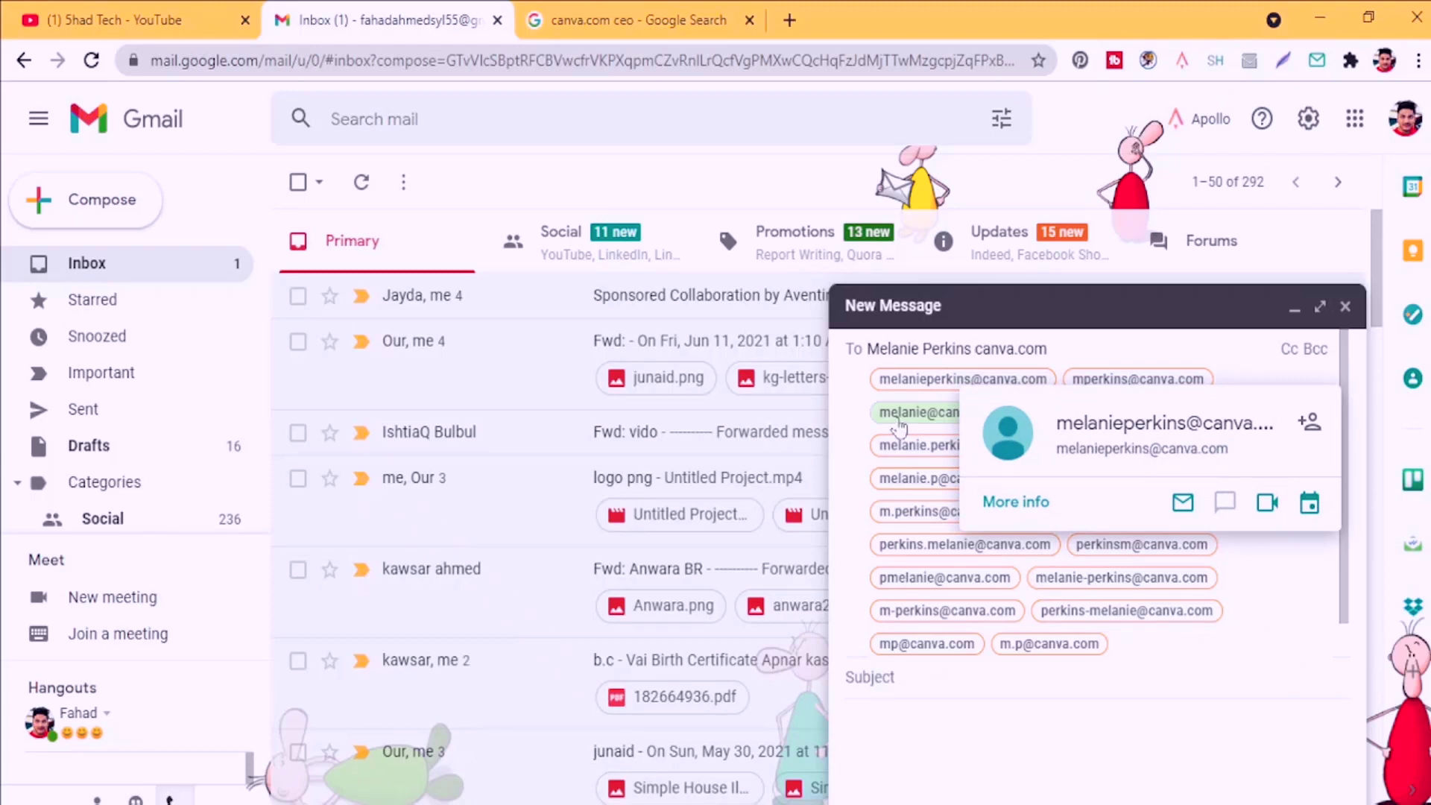
pyautogui.moveTo(1090, 422)
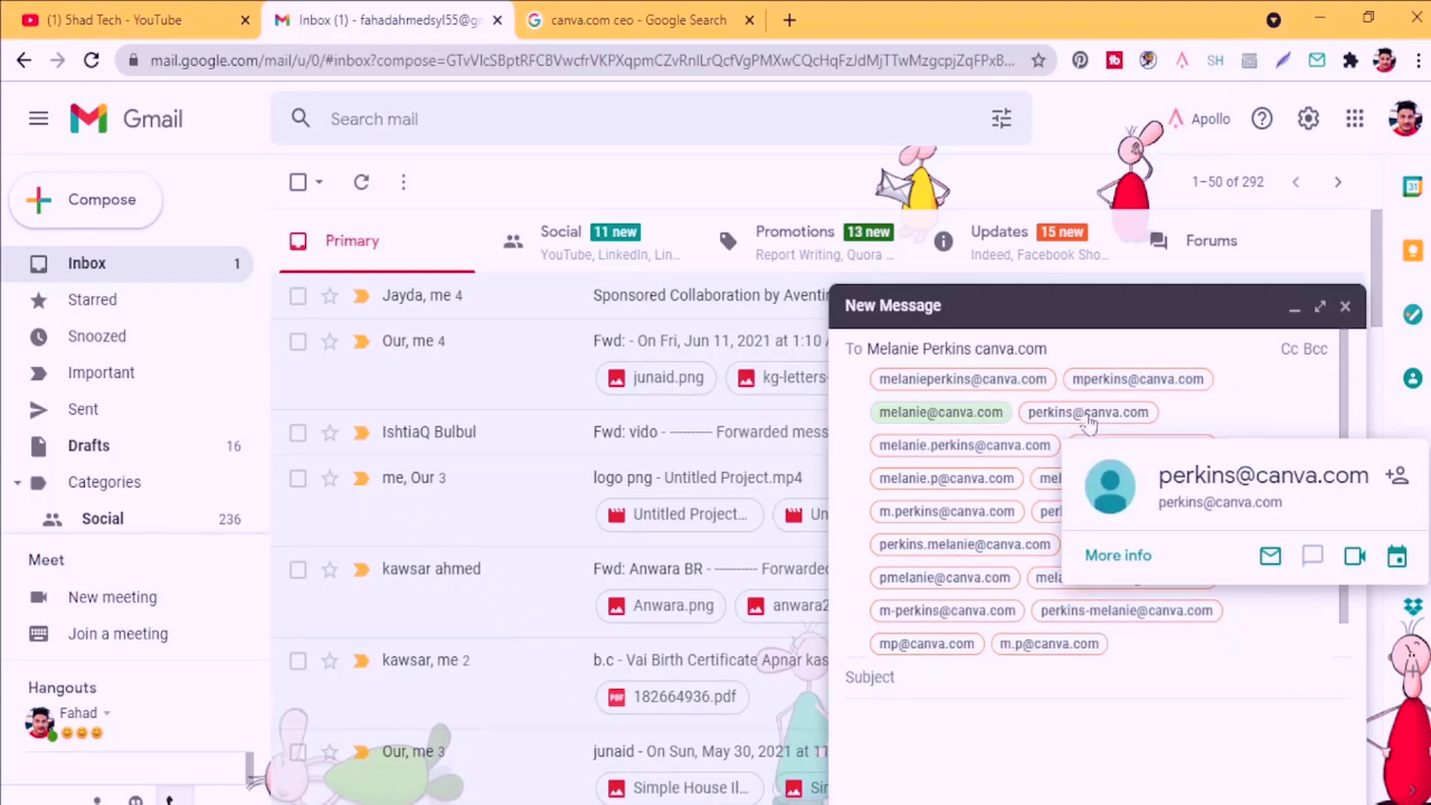
pyautogui.moveTo(980, 458)
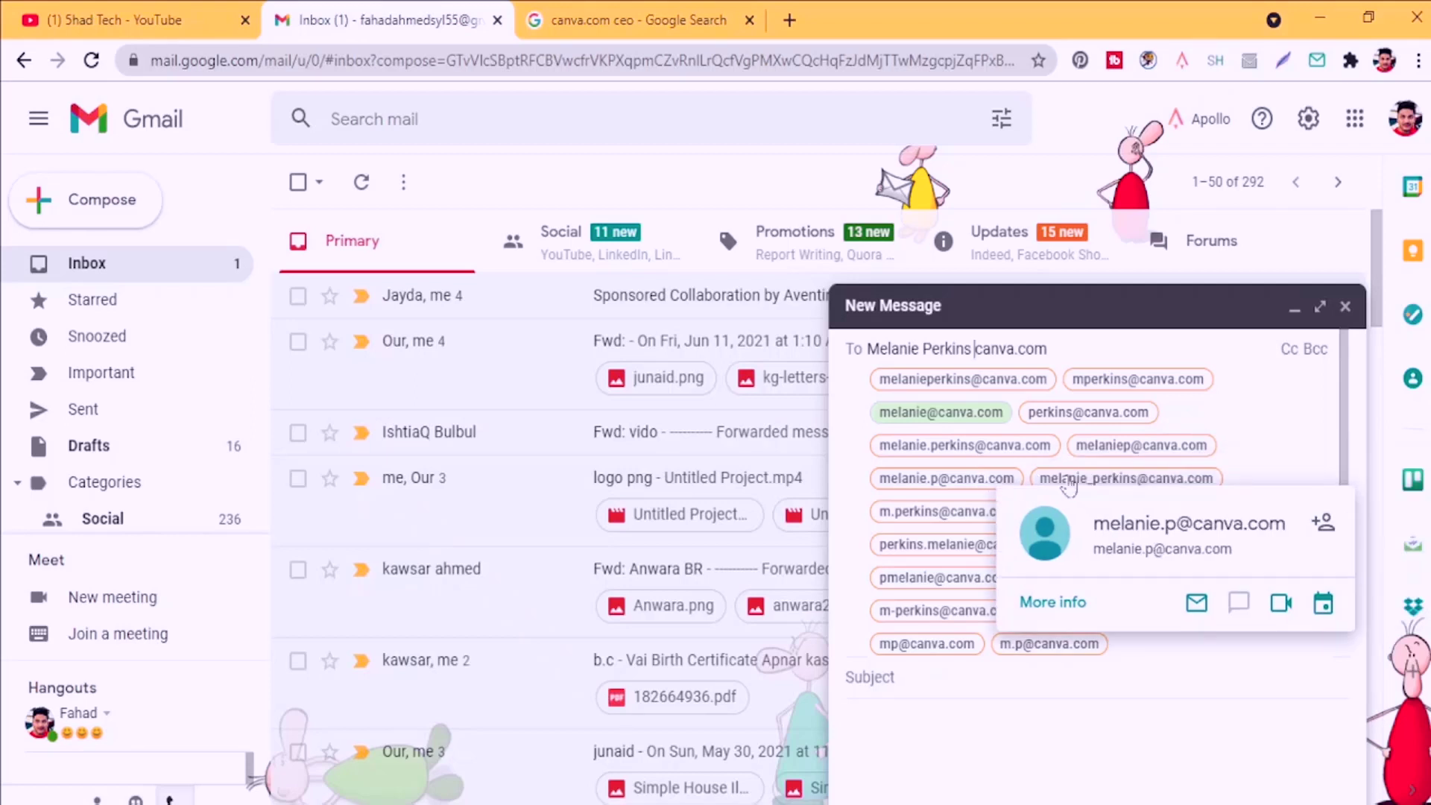
pyautogui.moveTo(1074, 484)
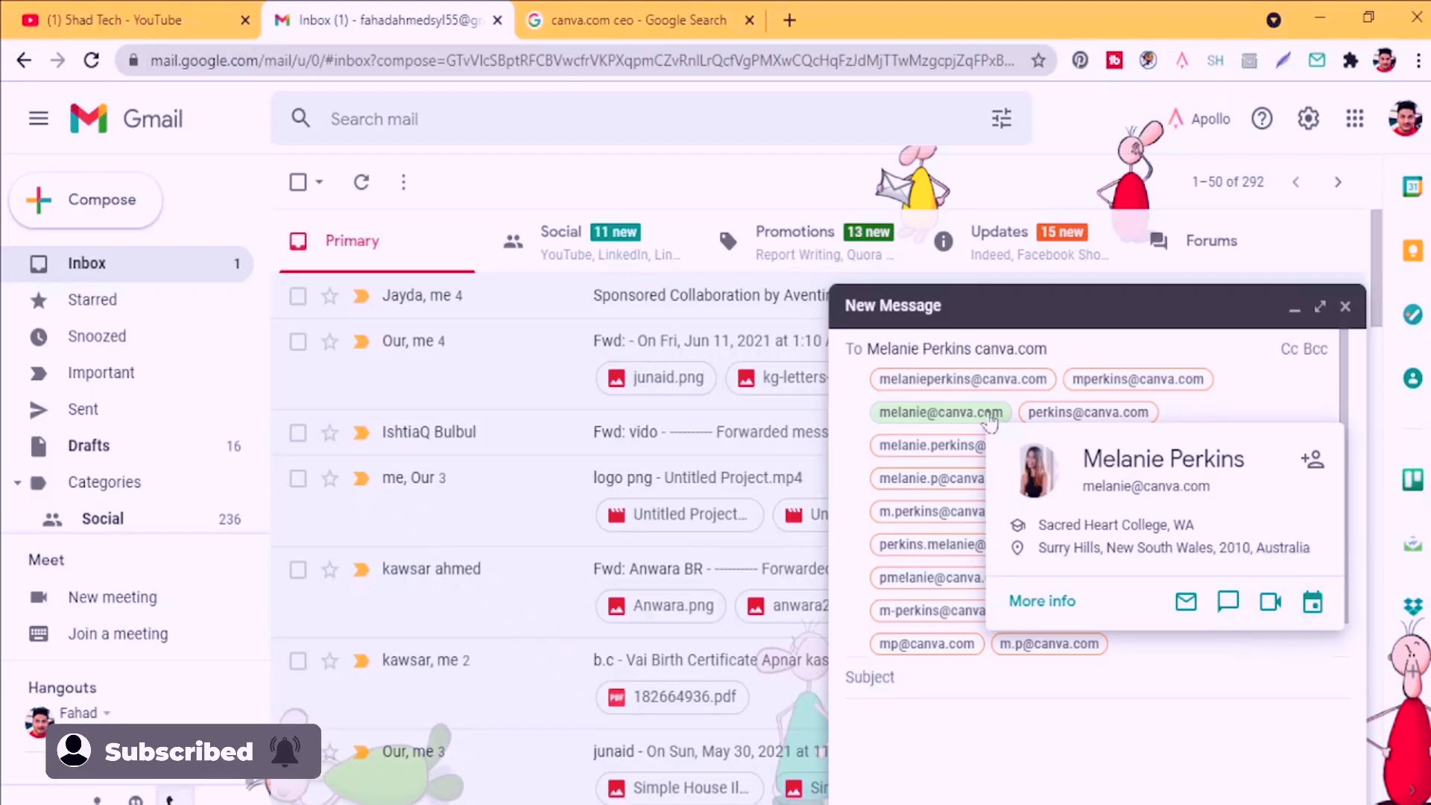
pyautogui.click(976, 412)
pyautogui.click(912, 350)
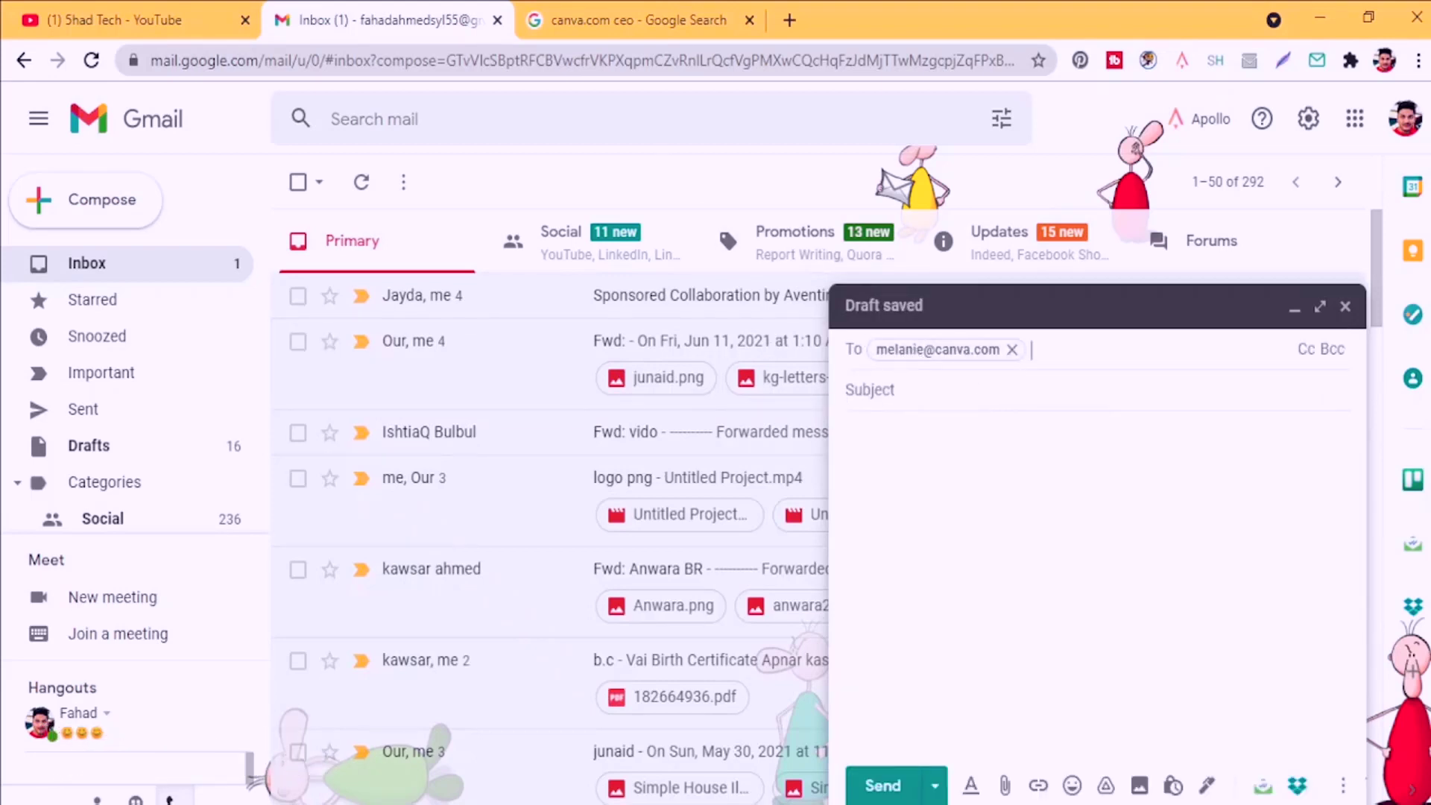
pyautogui.click(625, 20)
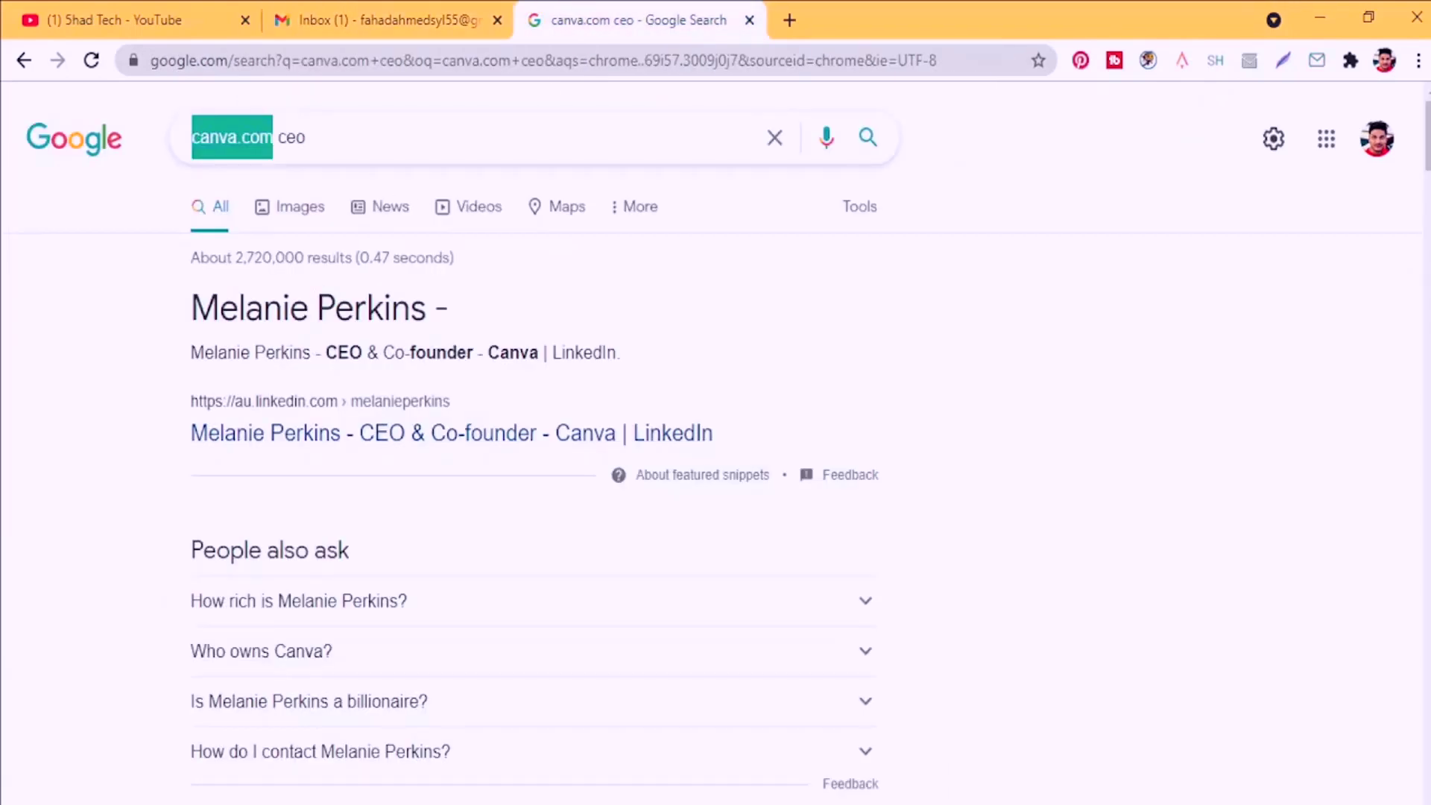
pyautogui.click(385, 29)
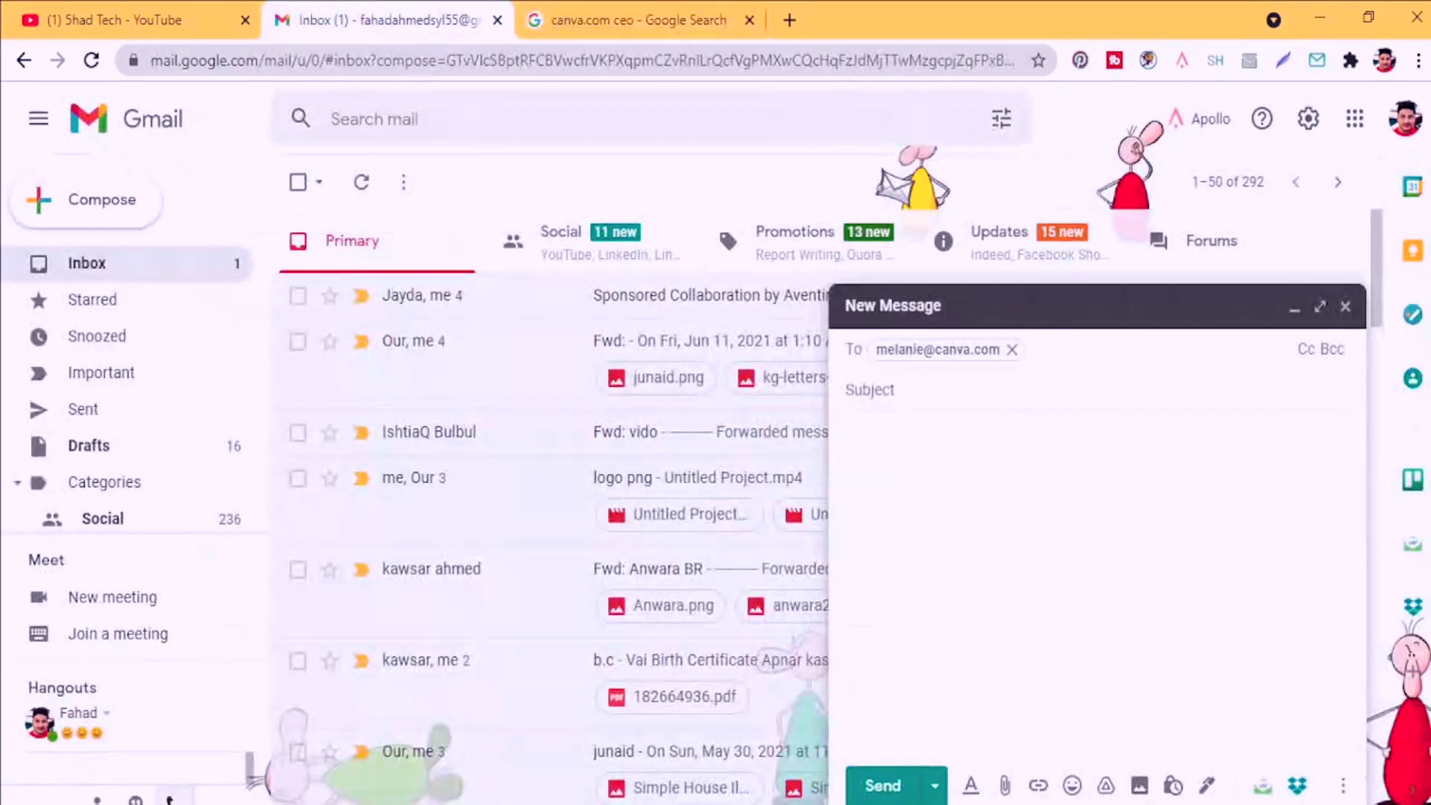